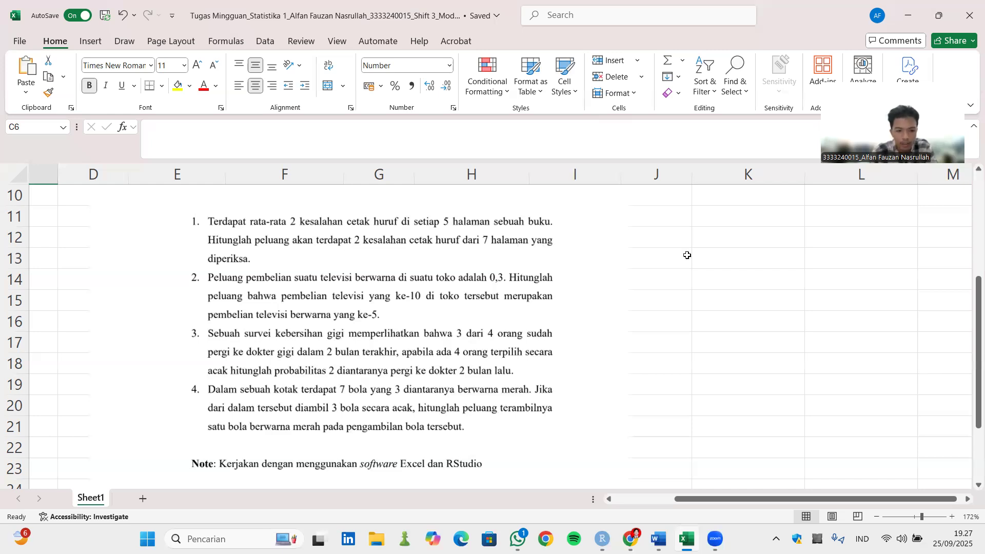
Fill in the Distribusi Poisson table with X as 2 in C3 and Mean as =2/5*7 in C4.
{"action": "scroll", "coordinate": [469, 297], "scroll_direction": "up", "scroll_amount": 3}
{"action": "left_click_drag", "start_coordinate": [826, 502], "coordinate": [766, 501]}
{"action": "left_click", "coordinate": [183, 241]}
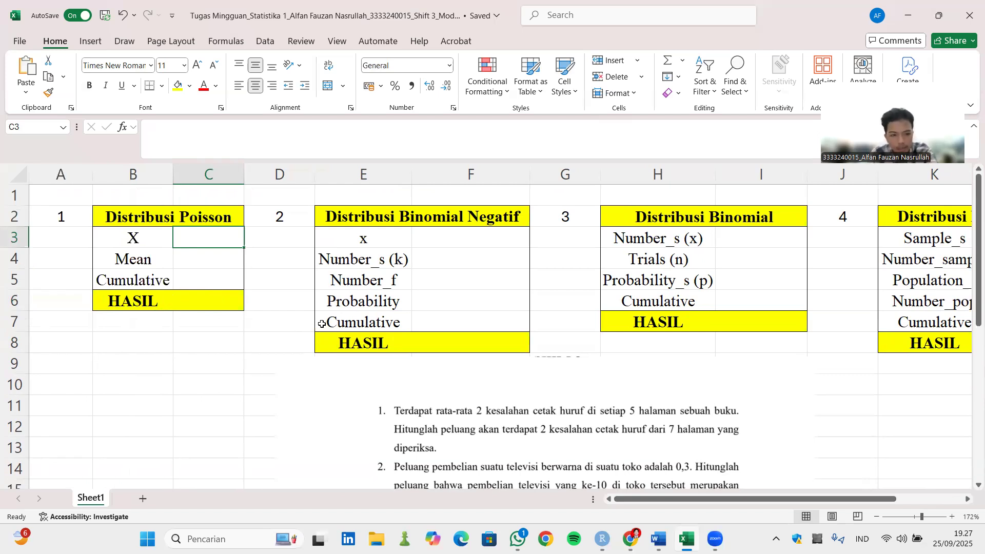
{"action": "type", "text": "2"}
{"action": "left_click", "coordinate": [231, 262]}
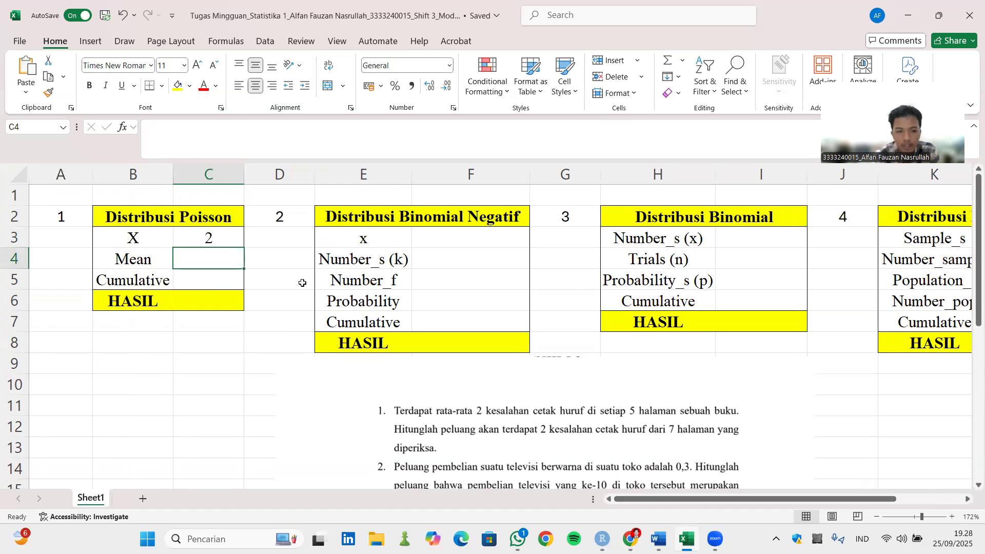
{"action": "type", "text": "=2/5"}
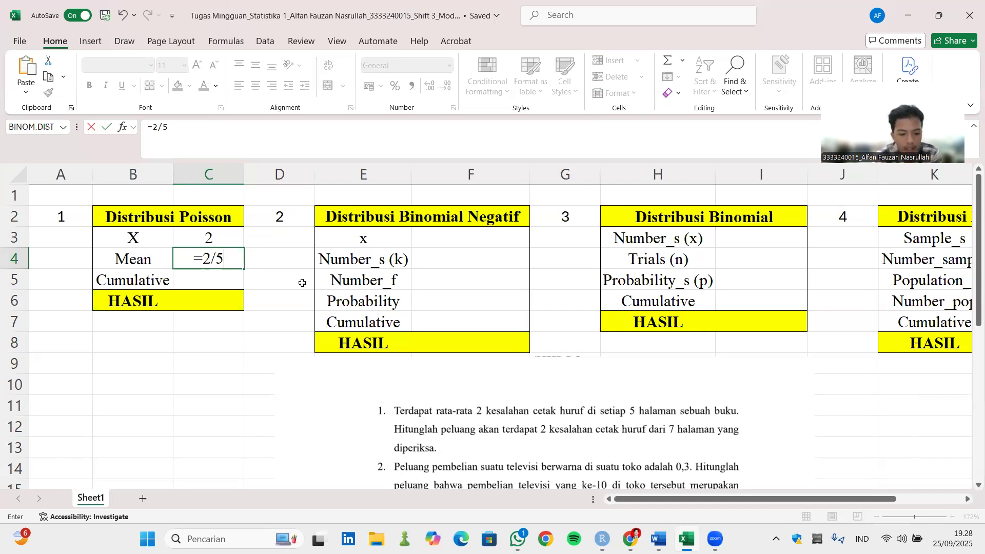
{"action": "type", "text": "*"}
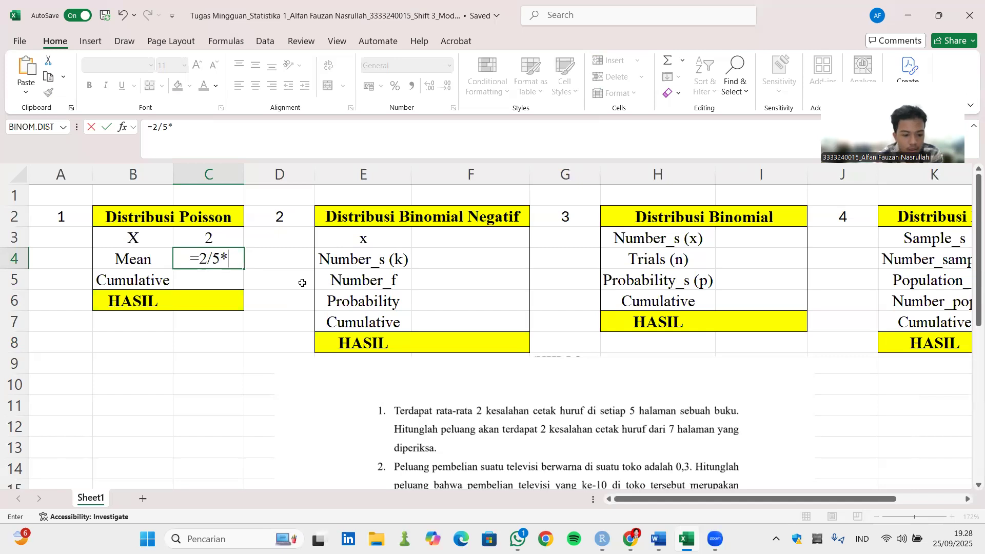
{"action": "type", "text": "7"}
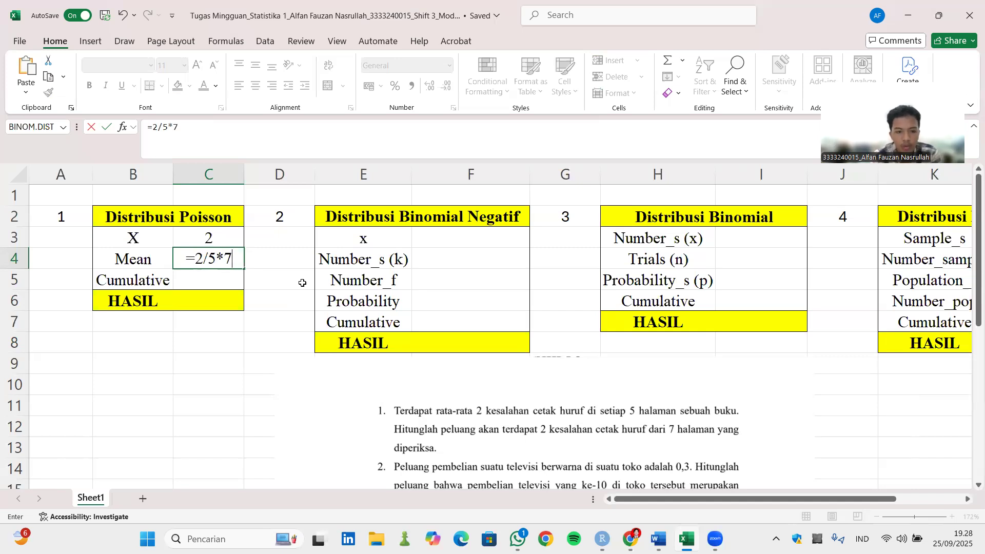
{"action": "key", "text": "Return"}
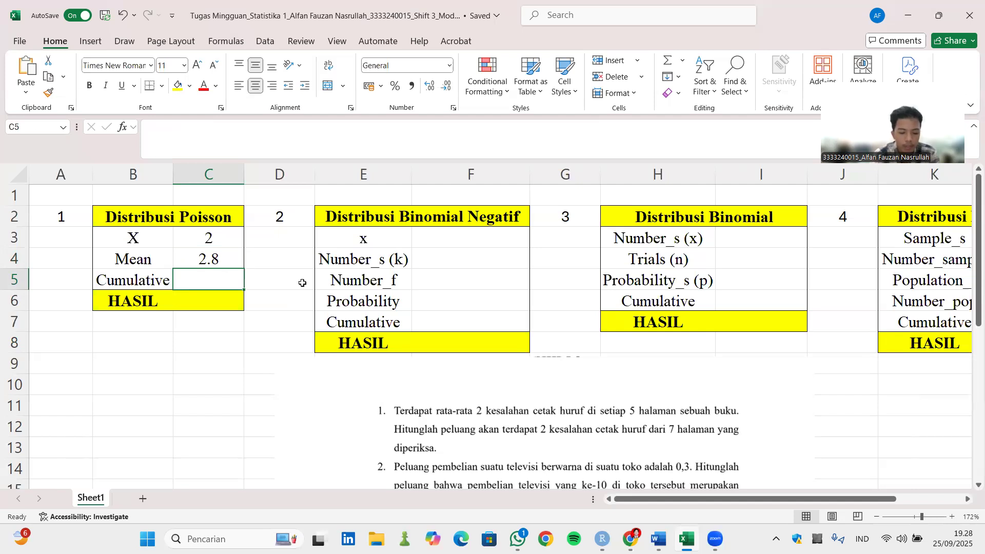
Enter FALSE as the Cumulative value of the Distribusi Poisson table in C5.
{"action": "key", "text": "Caps_Lock"}
{"action": "type", "text": "FALSE"}
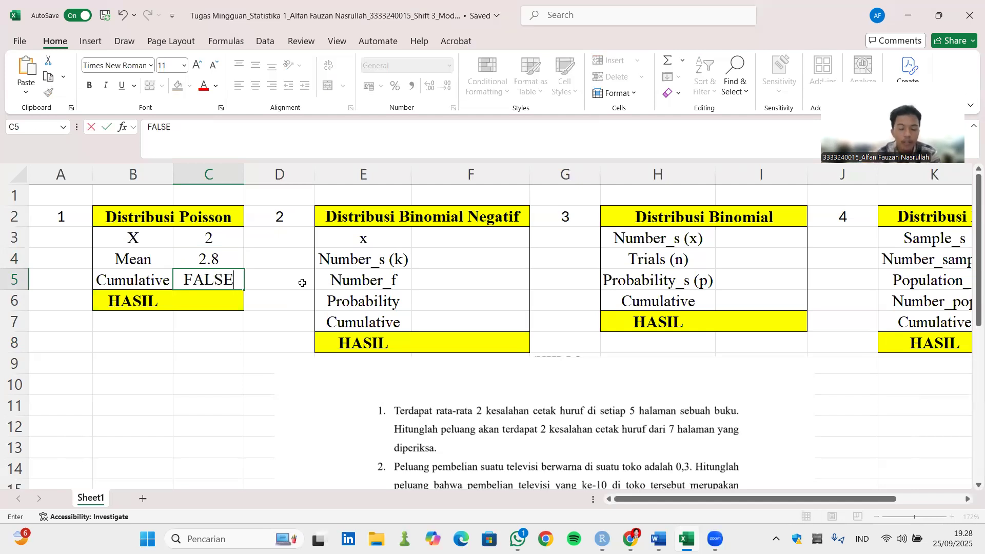
{"action": "key", "text": "Caps_Lock"}
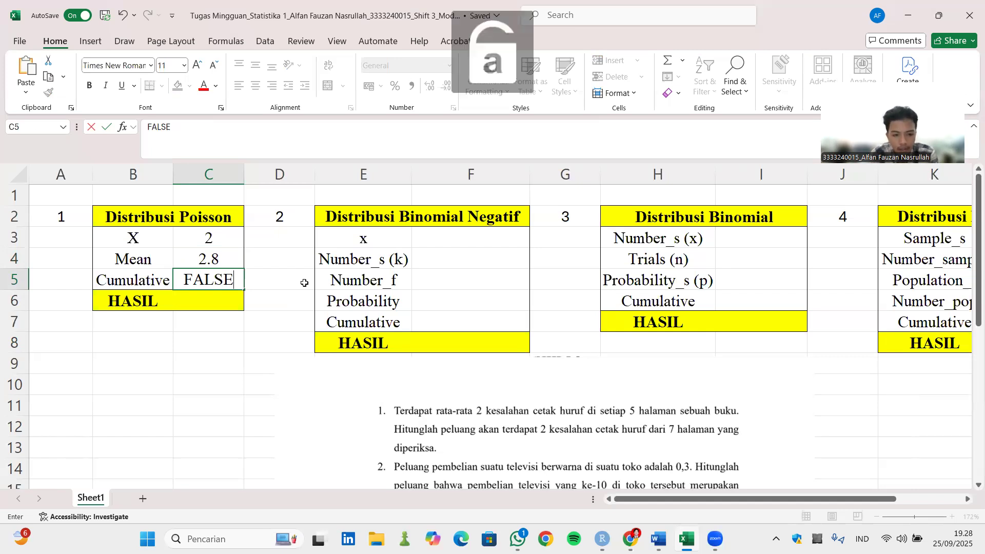
Calculate the Poisson HASIL in C6 with the formula =POISSON.DIST(C3;C4;C5).
{"action": "left_click", "coordinate": [209, 309]}
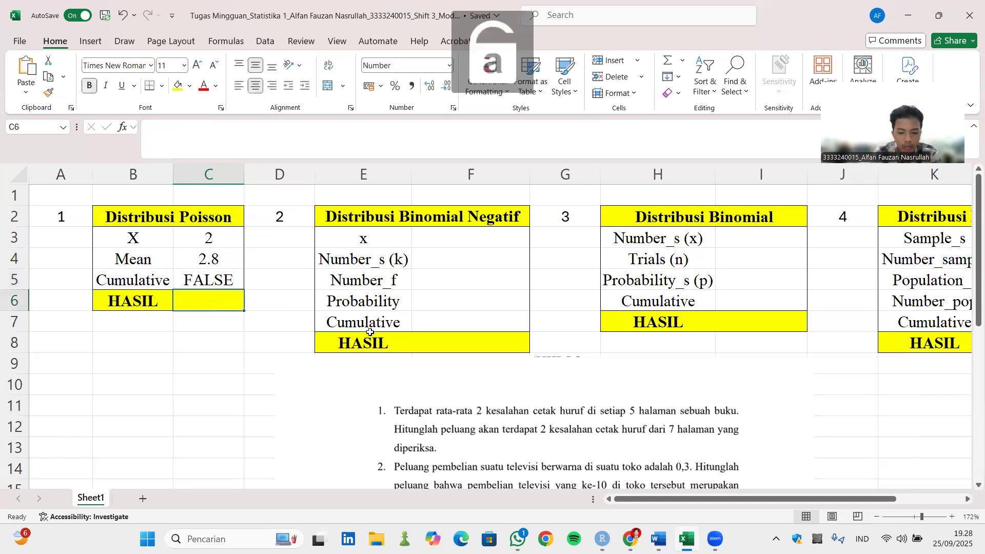
{"action": "type", "text": "="}
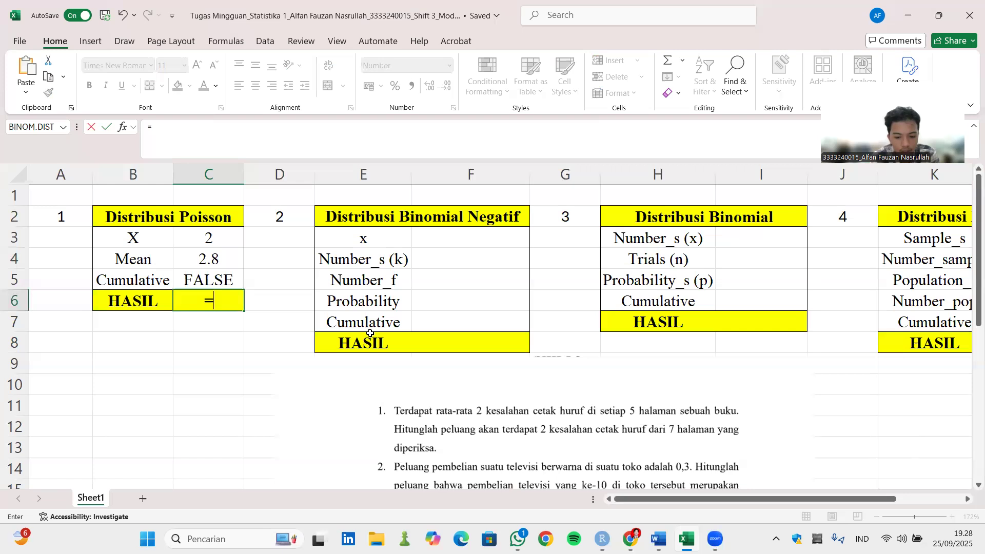
{"action": "type", "text": "poiso"}
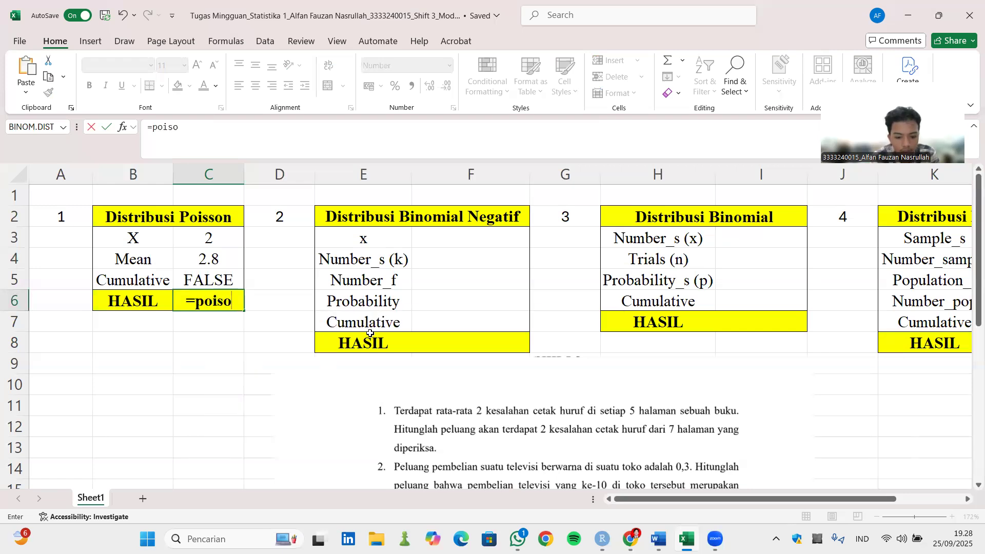
{"action": "key", "text": "BackSpace"}
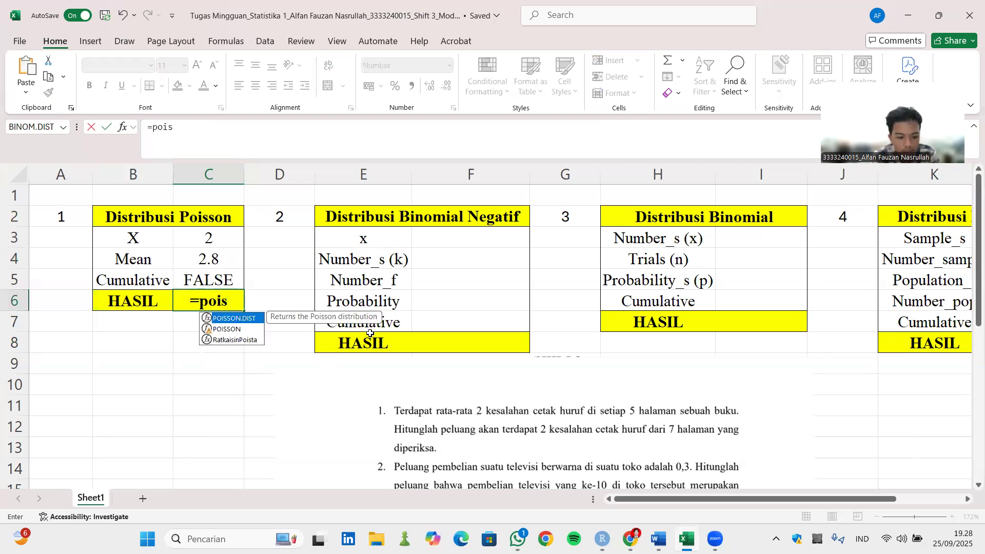
{"action": "key", "text": "Tab"}
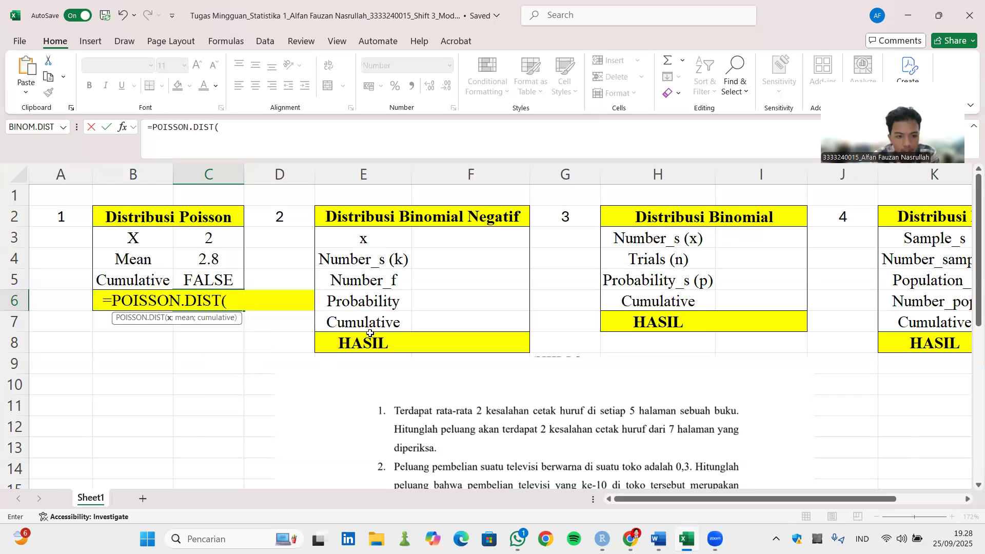
{"action": "left_click", "coordinate": [205, 241]}
{"action": "type", "text": ";"}
{"action": "left_click", "coordinate": [208, 261]}
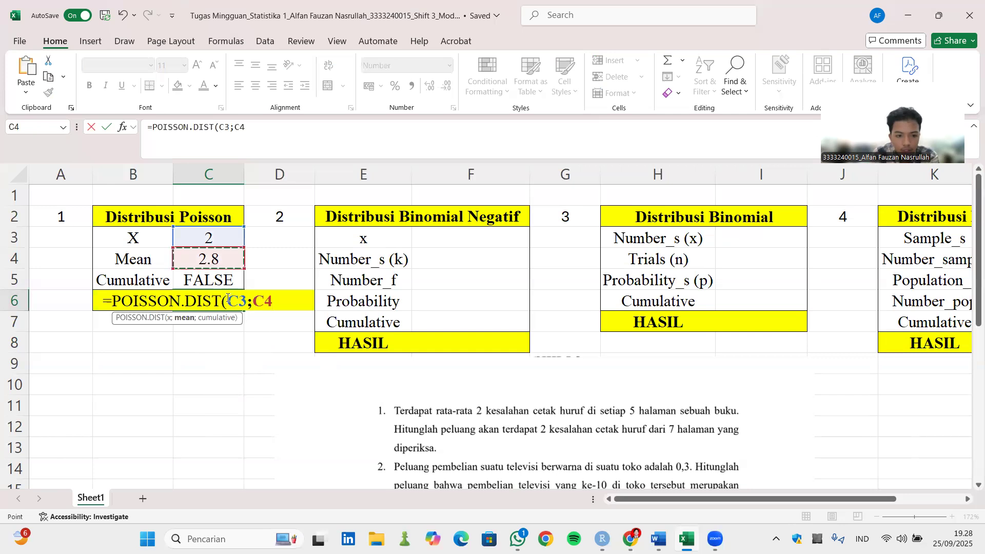
{"action": "type", "text": ";"}
{"action": "left_click", "coordinate": [224, 280]}
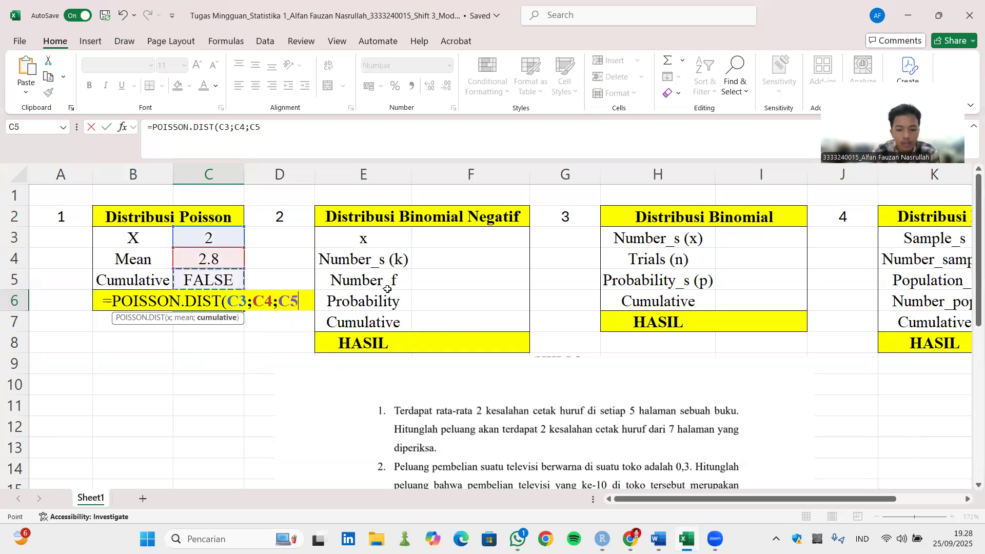
{"action": "type", "text": ")"}
{"action": "key", "text": "Return"}
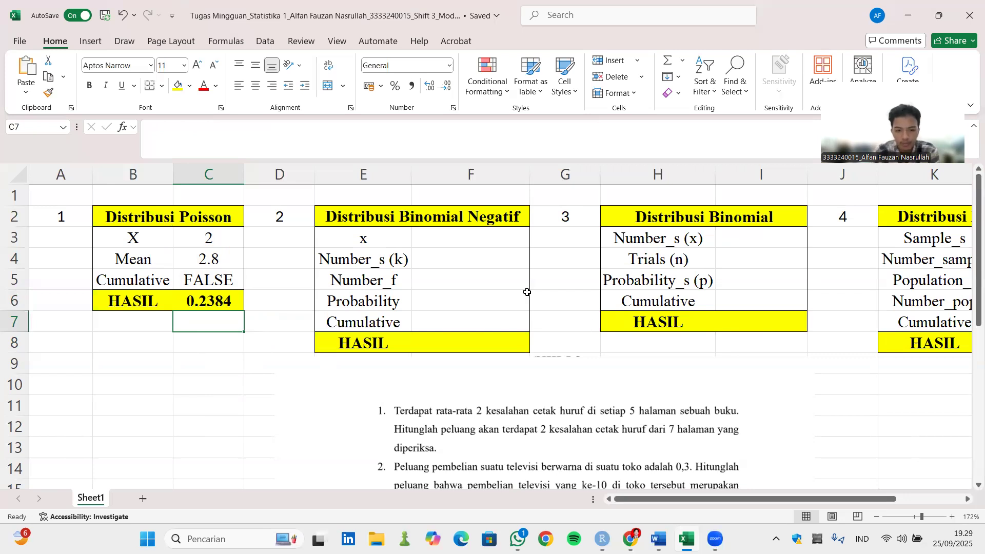
Consult question 2 and enter 10 as x in F3 of the Distribusi Binomial Negatif table.
{"action": "scroll", "coordinate": [565, 277], "scroll_direction": "down", "scroll_amount": 5}
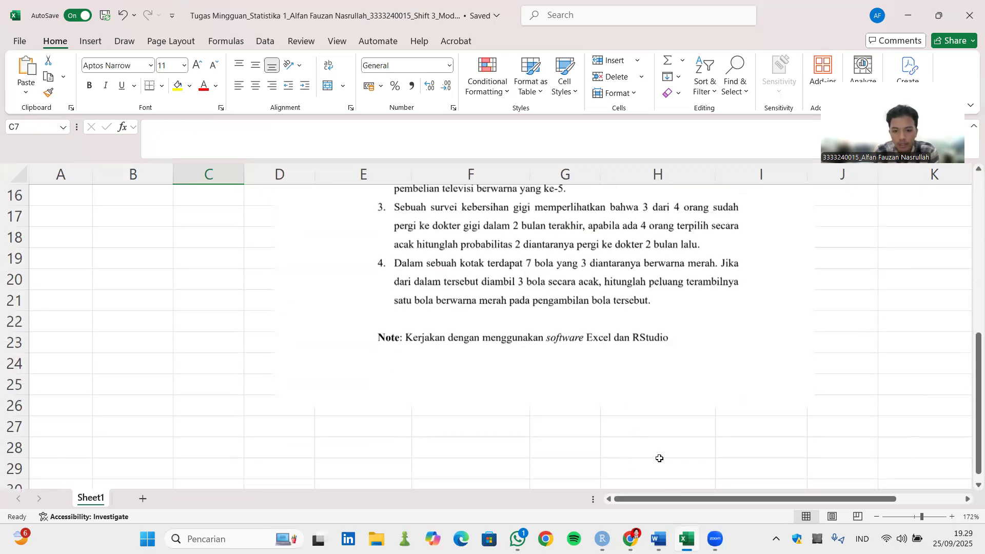
{"action": "scroll", "coordinate": [644, 426], "scroll_direction": "up", "scroll_amount": 2}
{"action": "left_click_drag", "start_coordinate": [677, 498], "coordinate": [687, 488]}
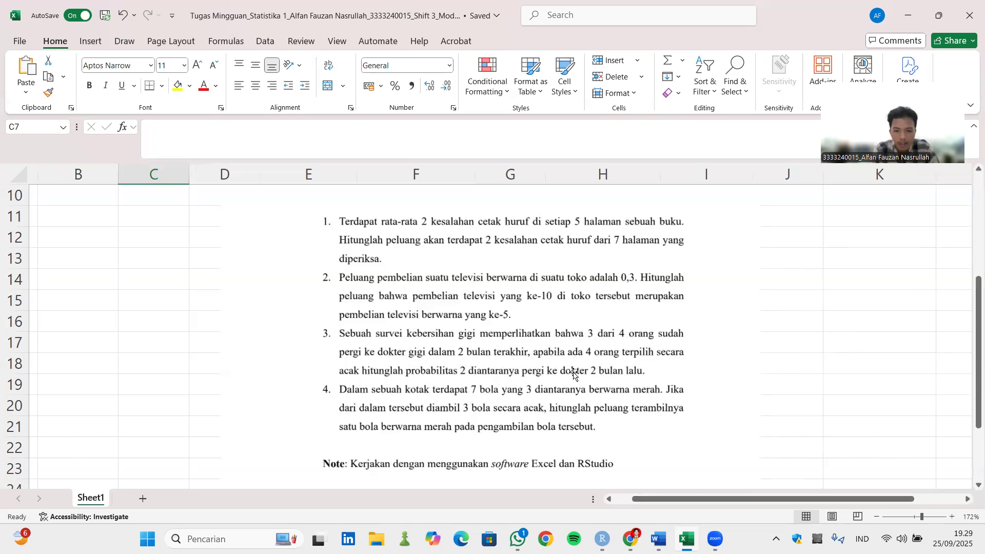
{"action": "scroll", "coordinate": [570, 374], "scroll_direction": "up", "scroll_amount": 2}
{"action": "scroll", "coordinate": [574, 373], "scroll_direction": "up", "scroll_amount": 3}
{"action": "left_click", "coordinate": [396, 236]}
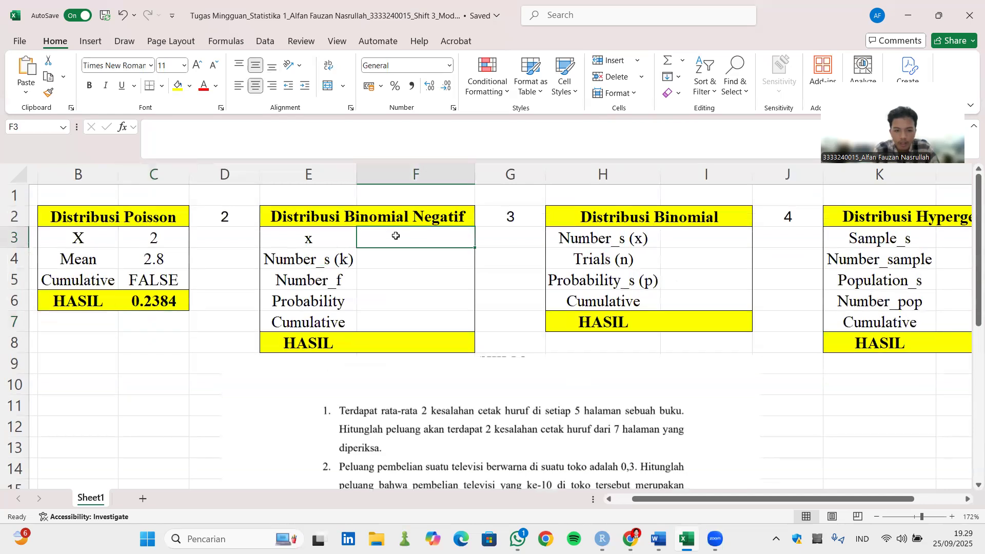
{"action": "scroll", "coordinate": [428, 286], "scroll_direction": "down", "scroll_amount": 2}
{"action": "scroll", "coordinate": [431, 284], "scroll_direction": "up", "scroll_amount": 2}
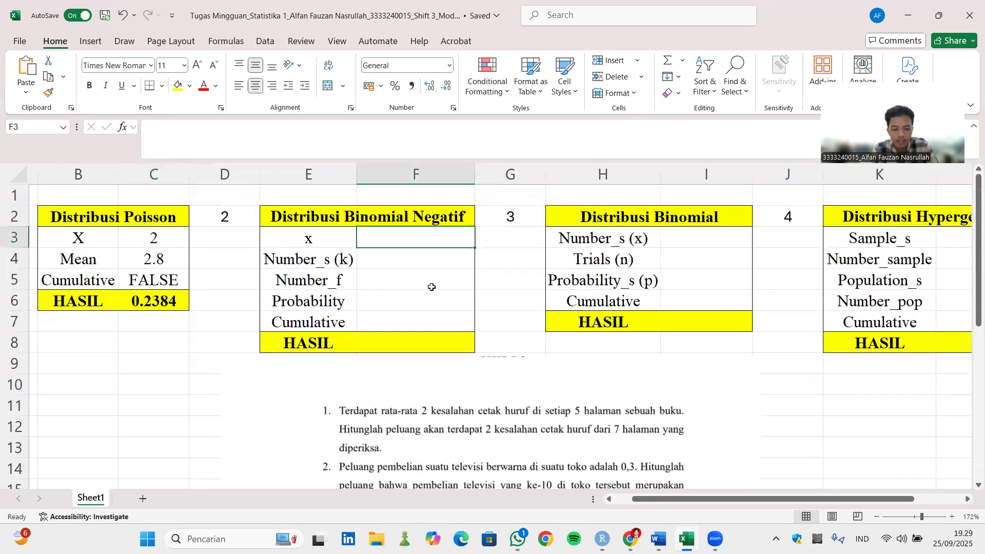
{"action": "scroll", "coordinate": [432, 288], "scroll_direction": "down", "scroll_amount": 3}
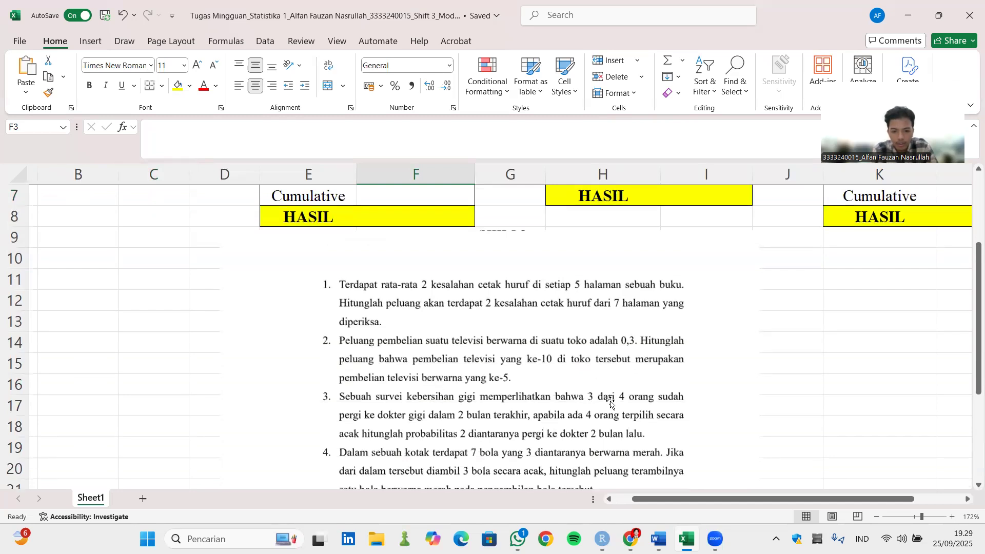
{"action": "scroll", "coordinate": [464, 378], "scroll_direction": "up", "scroll_amount": 2}
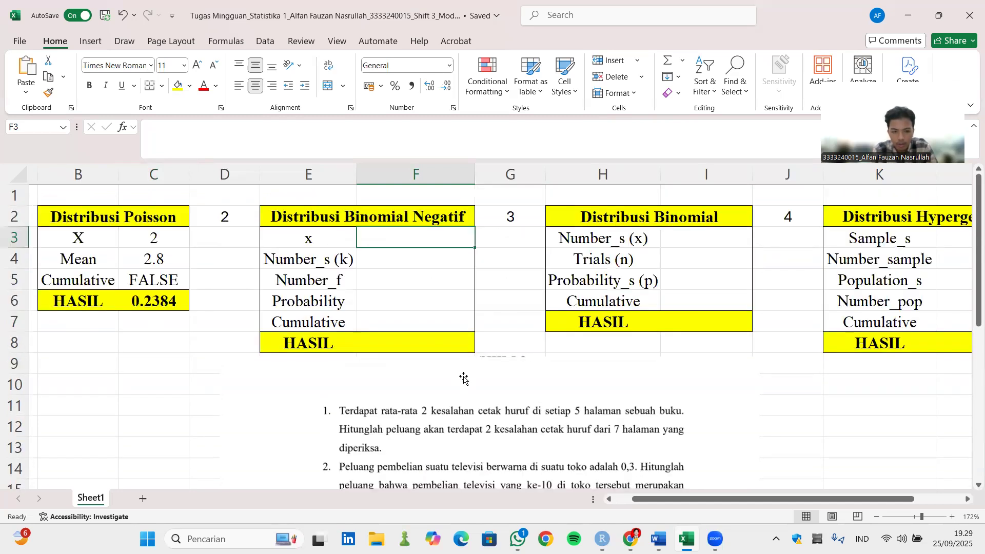
{"action": "scroll", "coordinate": [464, 378], "scroll_direction": "down", "scroll_amount": 1}
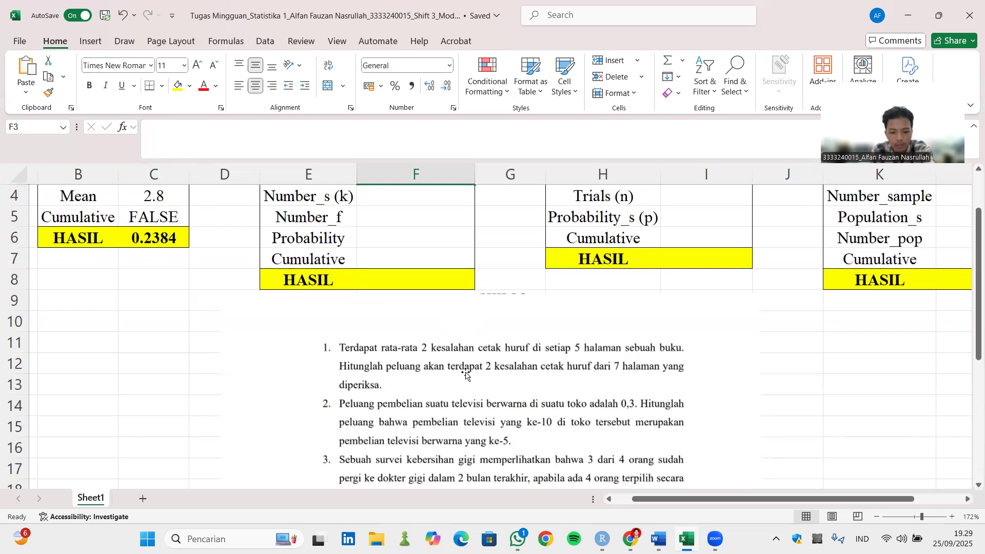
{"action": "scroll", "coordinate": [465, 375], "scroll_direction": "up", "scroll_amount": 1}
{"action": "type", "text": "10"}
{"action": "key", "text": "Return"}
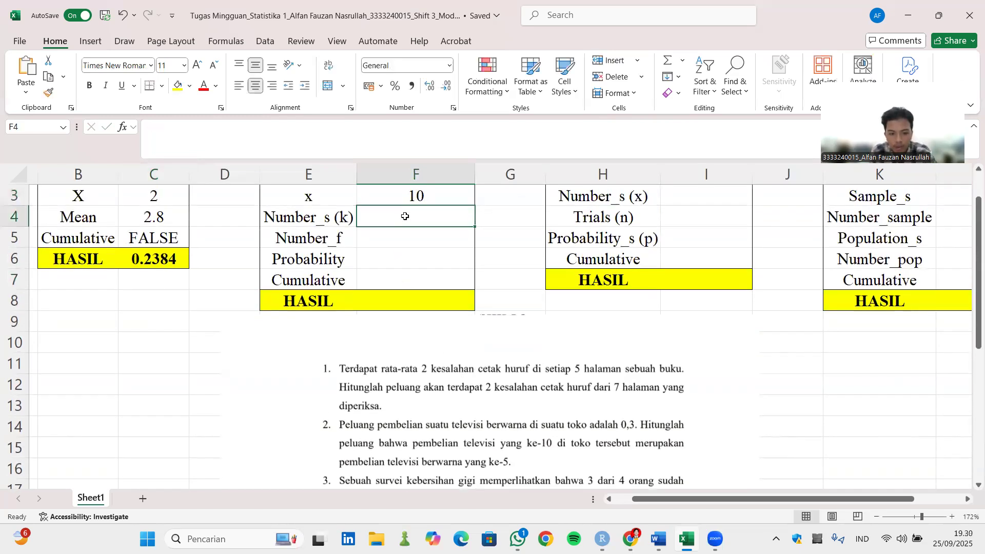
Recheck question 2 and enter 5 as Number_s (k) in F4 of the Distribusi Binomial Negatif table.
{"action": "scroll", "coordinate": [504, 379], "scroll_direction": "down", "scroll_amount": 1}
{"action": "scroll", "coordinate": [504, 380], "scroll_direction": "up", "scroll_amount": 1}
{"action": "scroll", "coordinate": [504, 380], "scroll_direction": "down", "scroll_amount": 1}
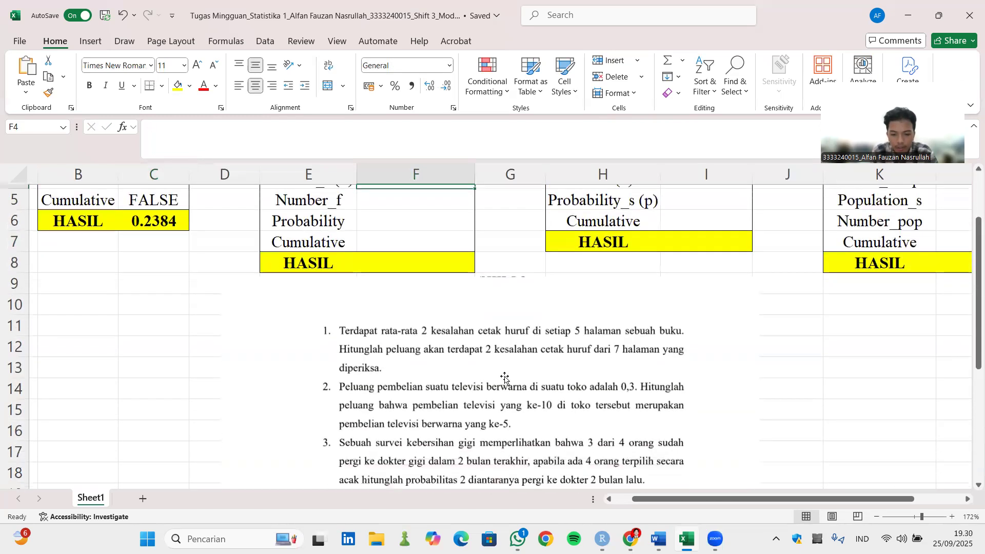
{"action": "scroll", "coordinate": [505, 378], "scroll_direction": "down", "scroll_amount": 1}
{"action": "scroll", "coordinate": [504, 379], "scroll_direction": "up", "scroll_amount": 1}
{"action": "scroll", "coordinate": [504, 378], "scroll_direction": "down", "scroll_amount": 1}
{"action": "scroll", "coordinate": [504, 379], "scroll_direction": "up", "scroll_amount": 1}
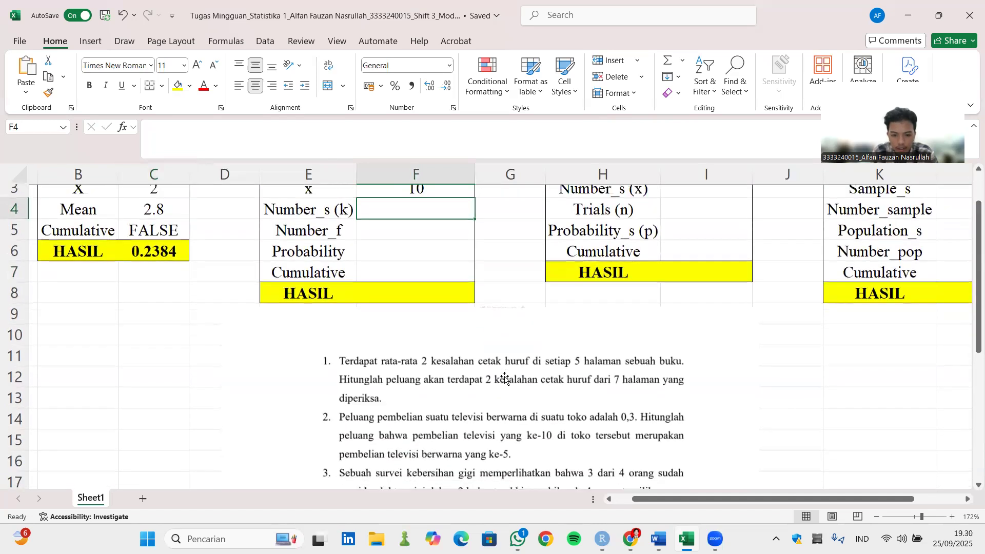
{"action": "scroll", "coordinate": [504, 379], "scroll_direction": "up", "scroll_amount": 1}
{"action": "type", "text": "5"}
{"action": "scroll", "coordinate": [468, 364], "scroll_direction": "down", "scroll_amount": 3}
{"action": "scroll", "coordinate": [467, 364], "scroll_direction": "up", "scroll_amount": 3}
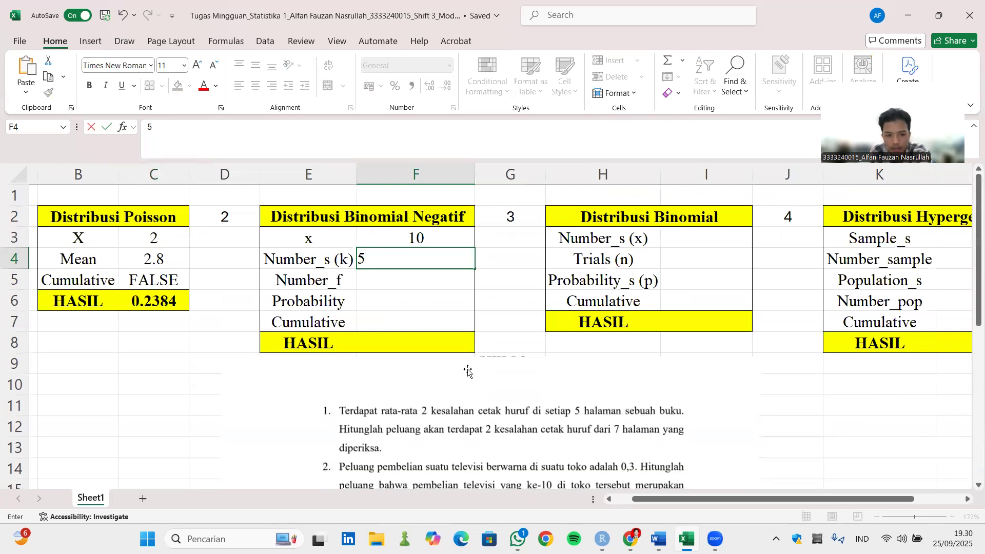
{"action": "key", "text": "Return"}
Set Number_f to 5 in F5 and Probability to 0.3 in F6 of the Distribusi Binomial Negatif table.
{"action": "scroll", "coordinate": [467, 369], "scroll_direction": "down", "scroll_amount": 3}
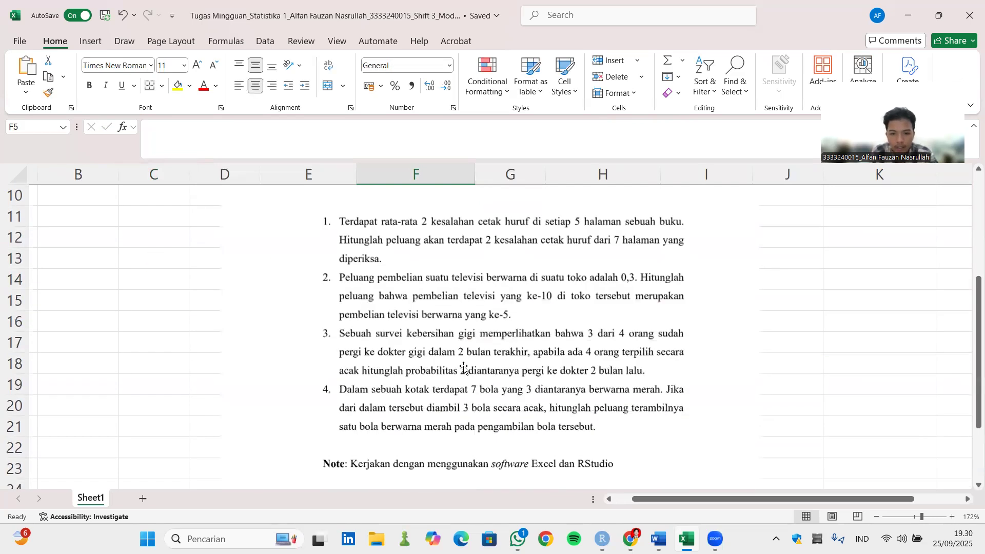
{"action": "scroll", "coordinate": [464, 369], "scroll_direction": "up", "scroll_amount": 3}
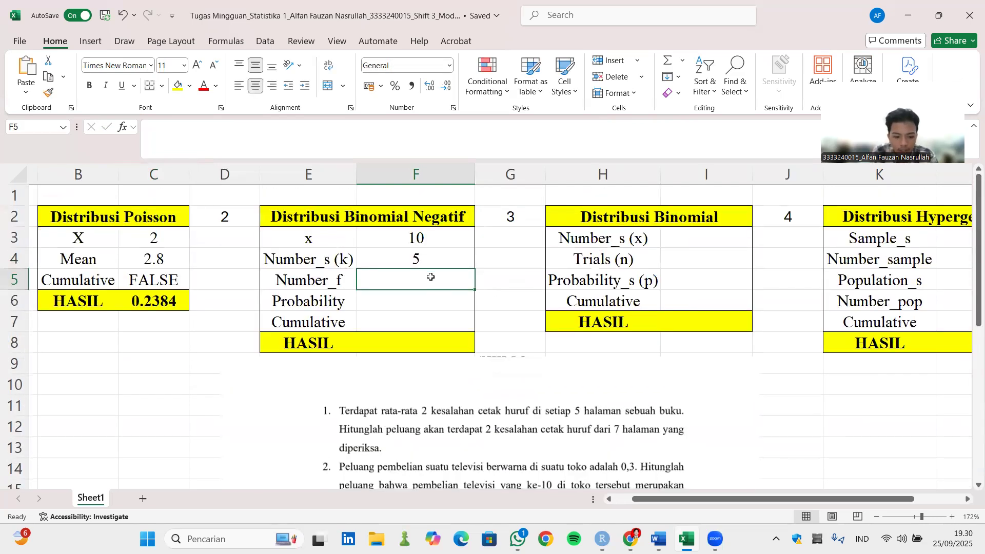
{"action": "type", "text": "5"}
{"action": "left_click", "coordinate": [438, 301]}
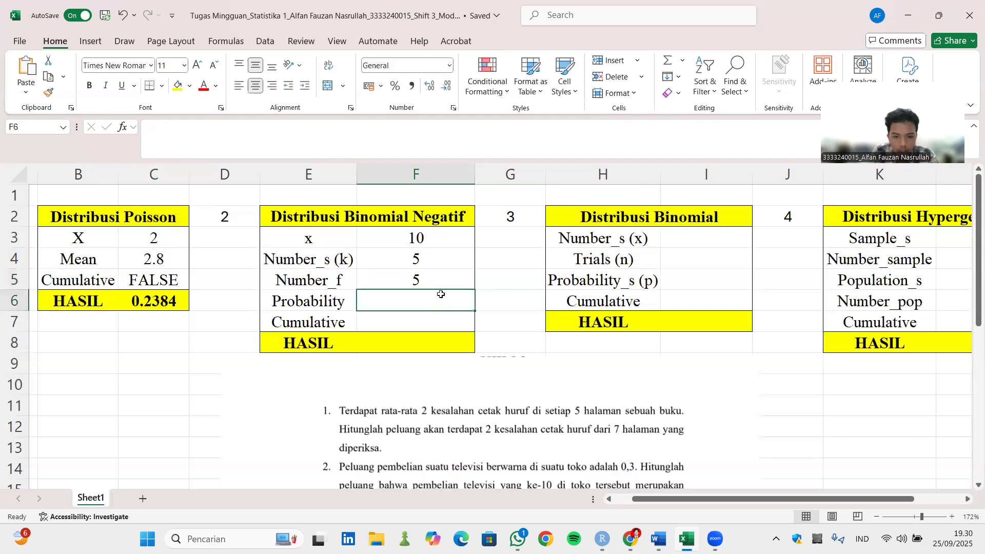
{"action": "scroll", "coordinate": [440, 294], "scroll_direction": "down", "scroll_amount": 2}
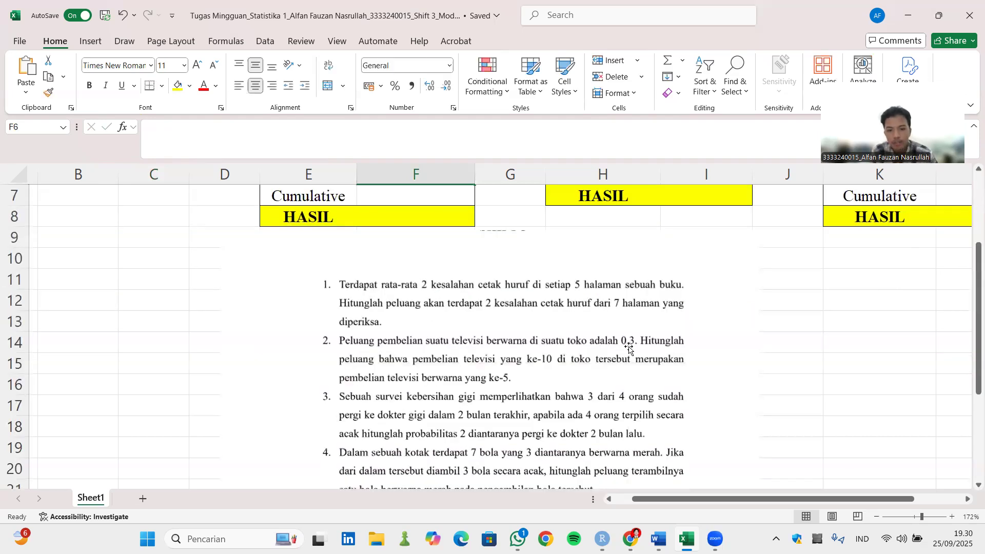
{"action": "scroll", "coordinate": [626, 349], "scroll_direction": "up", "scroll_amount": 2}
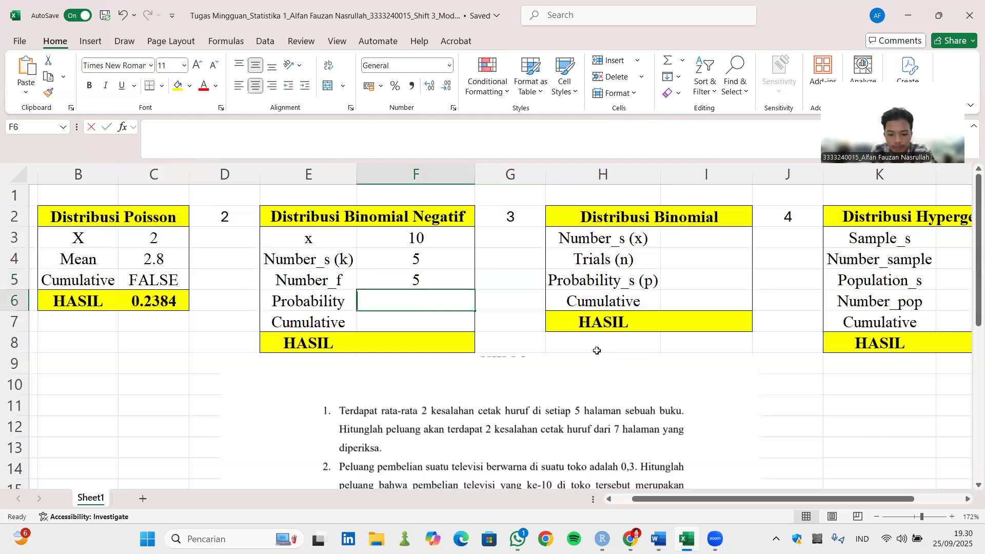
{"action": "type", "text": "0.3"}
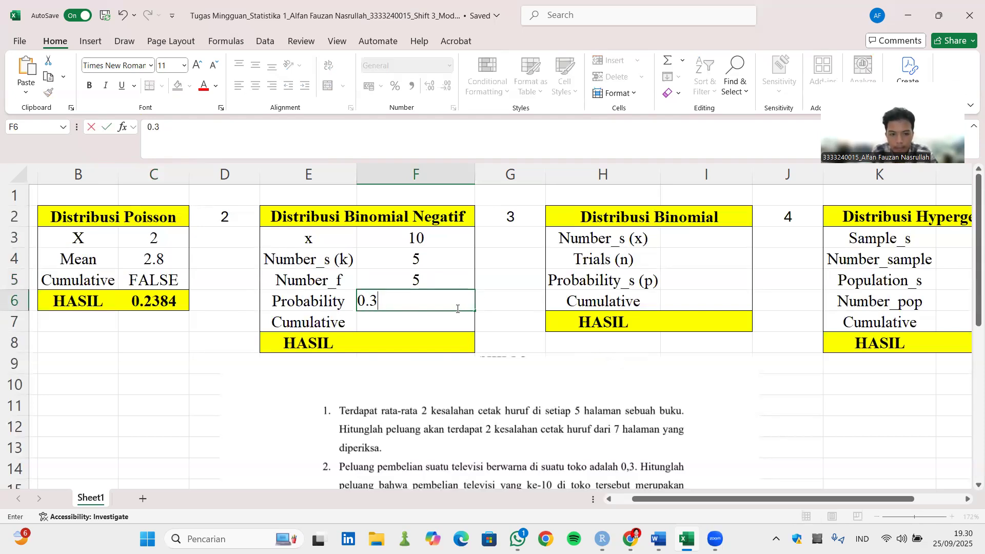
Set Cumulative to FALSE in F7 of the Distribusi Binomial Negatif table.
{"action": "left_click", "coordinate": [454, 316]}
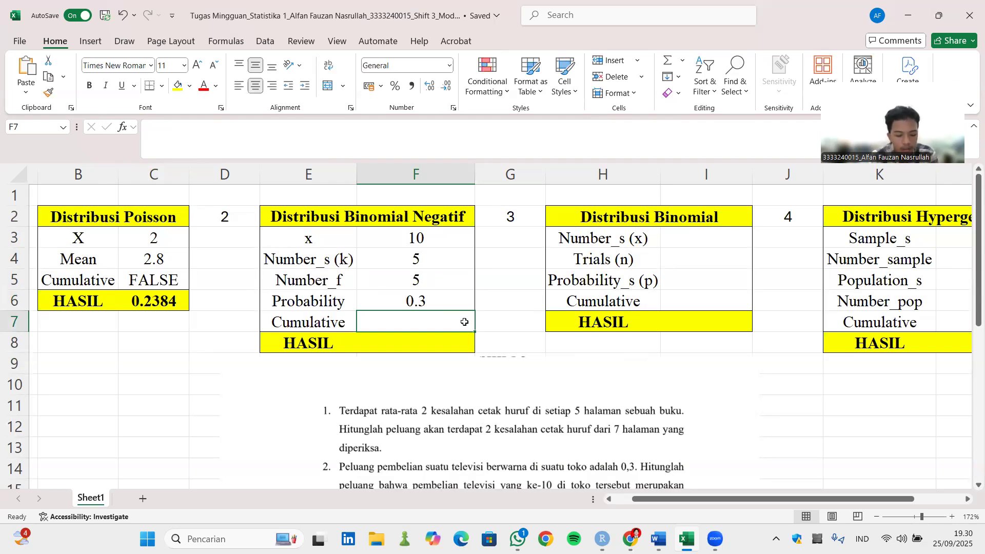
{"action": "key", "text": "Caps_Lock"}
{"action": "type", "text": "F"}
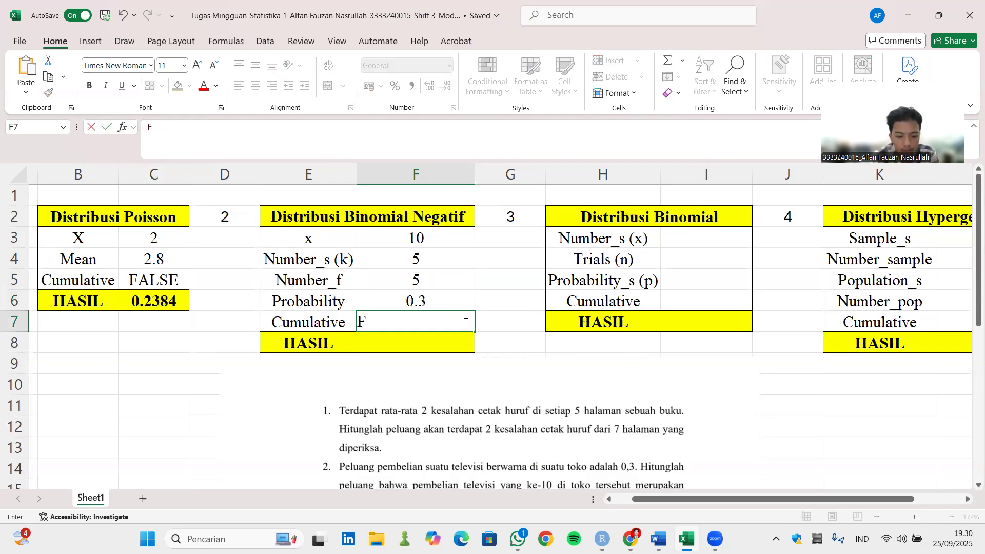
{"action": "type", "text": "ALSE"}
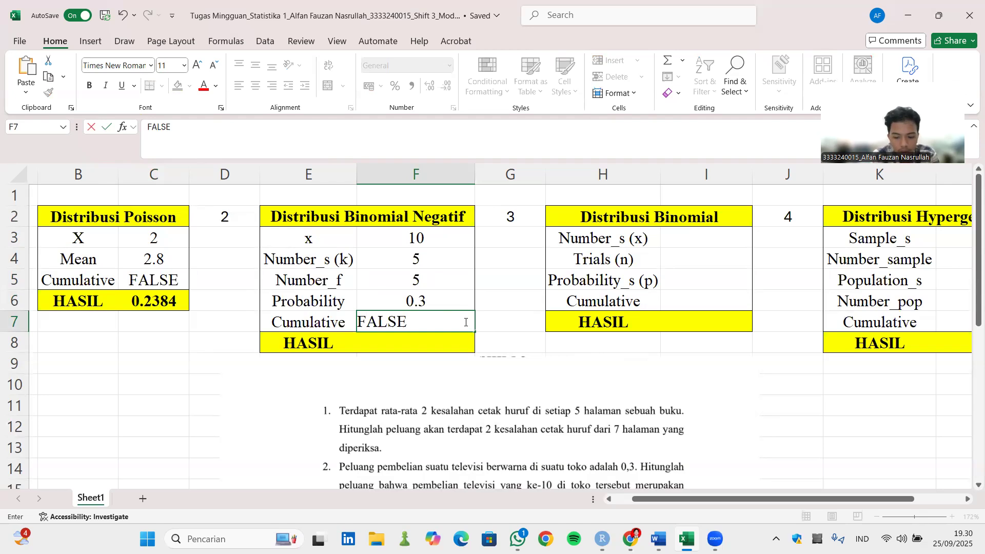
{"action": "key", "text": "Return"}
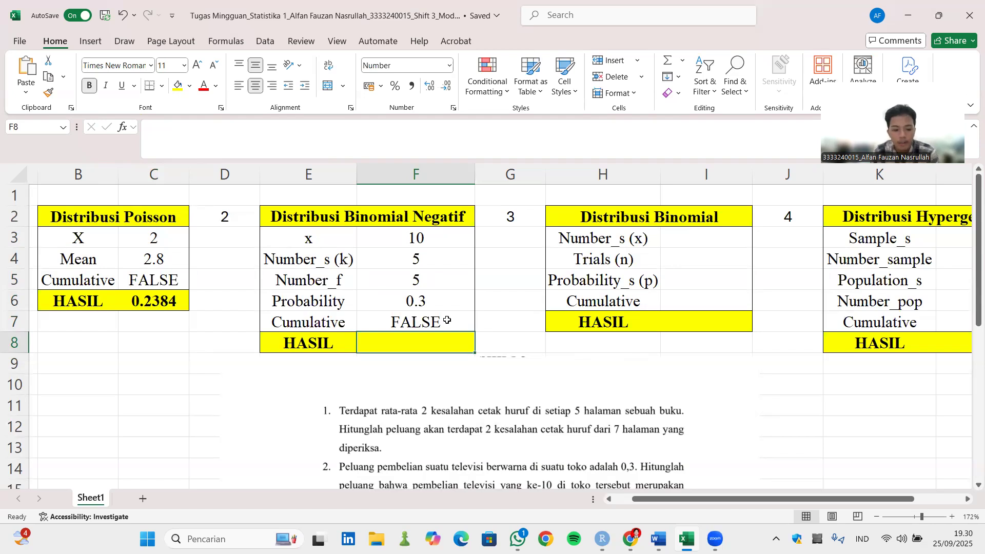
Calculate the negative binomial HASIL in F8 with the formula =NEGBINOM.DIST(F5;F4;F6;F7).
{"action": "type", "text": "=NE"}
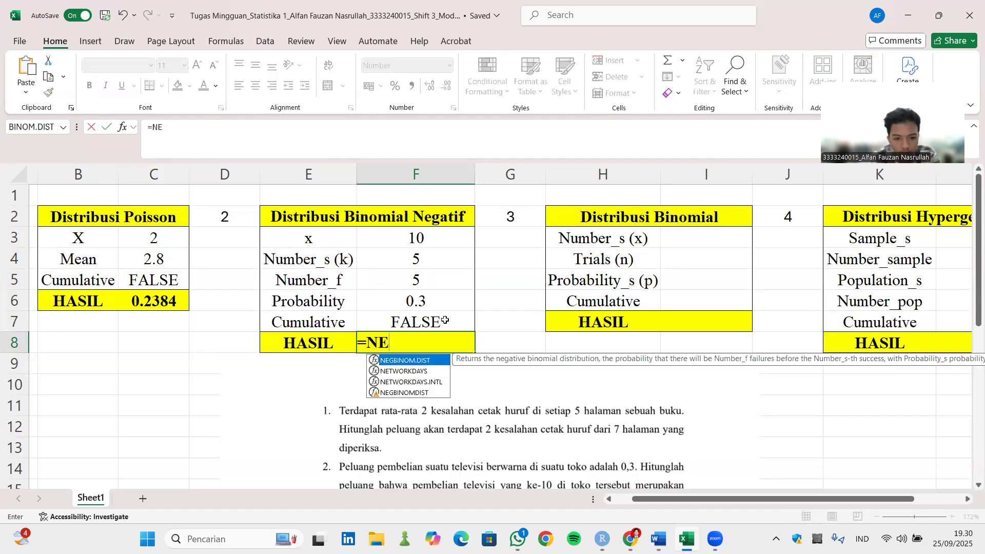
{"action": "type", "text": "G"}
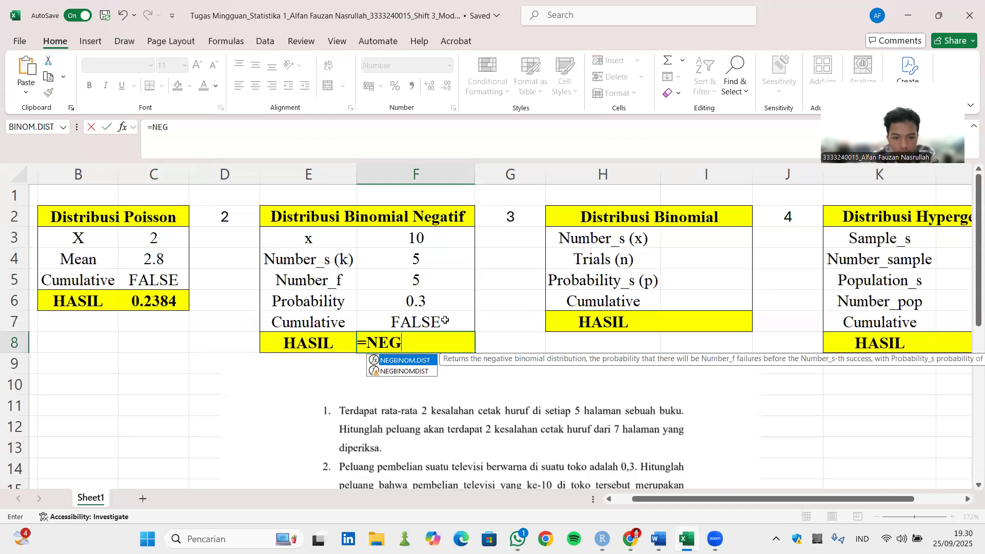
{"action": "key", "text": "Tab"}
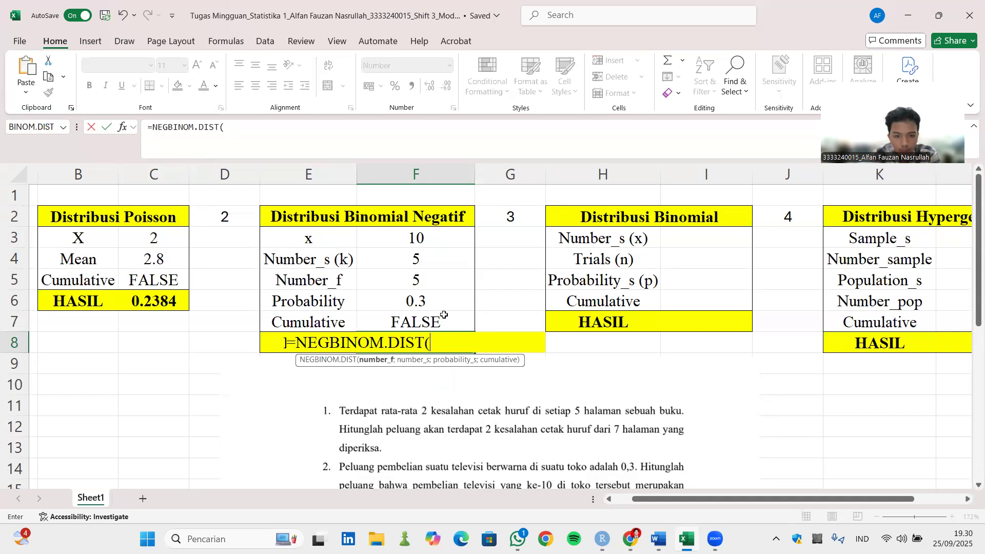
{"action": "left_click", "coordinate": [434, 264]}
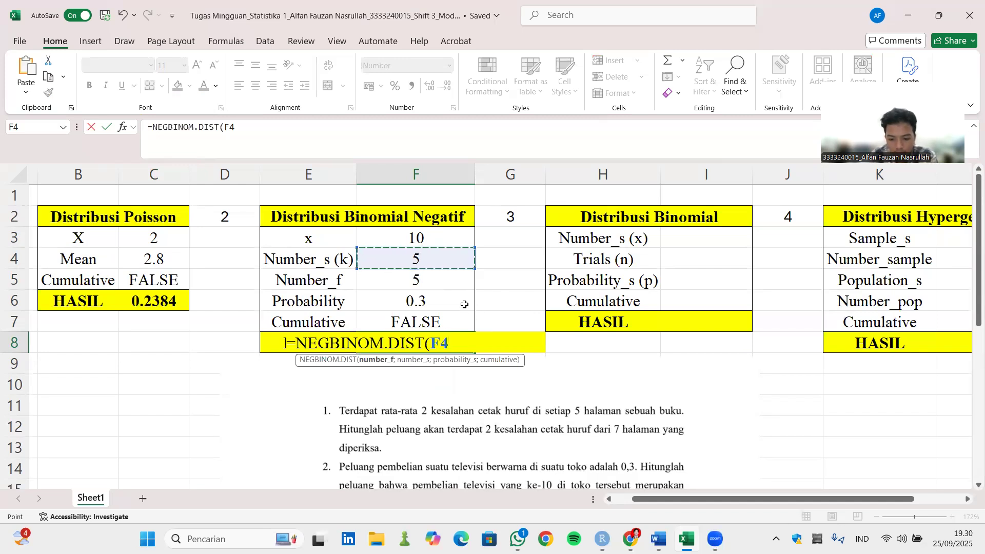
{"action": "key", "text": "BackSpace"}
{"action": "key", "text": "BackSpace"}
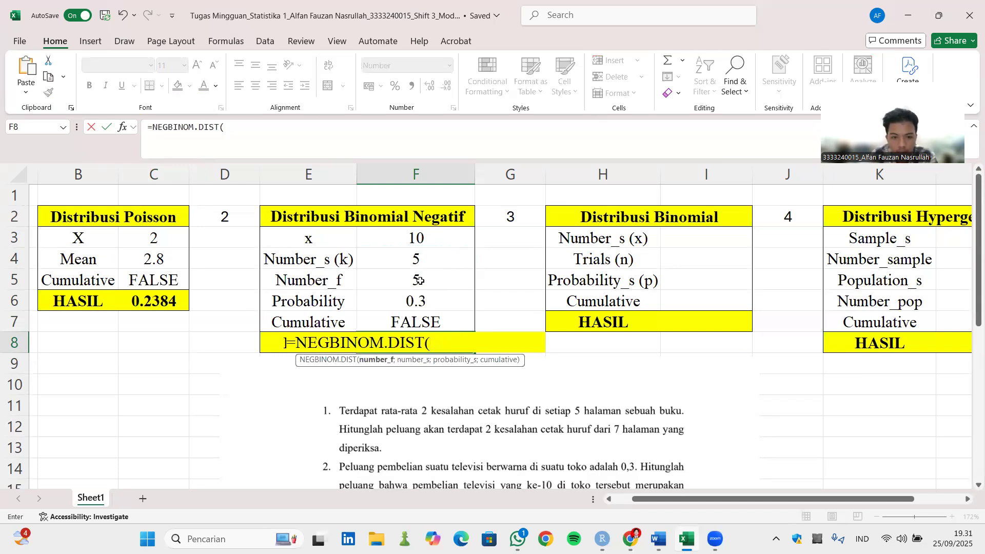
{"action": "left_click", "coordinate": [433, 283]}
{"action": "type", "text": ";"}
{"action": "left_click", "coordinate": [431, 259]}
{"action": "type", "text": ";"}
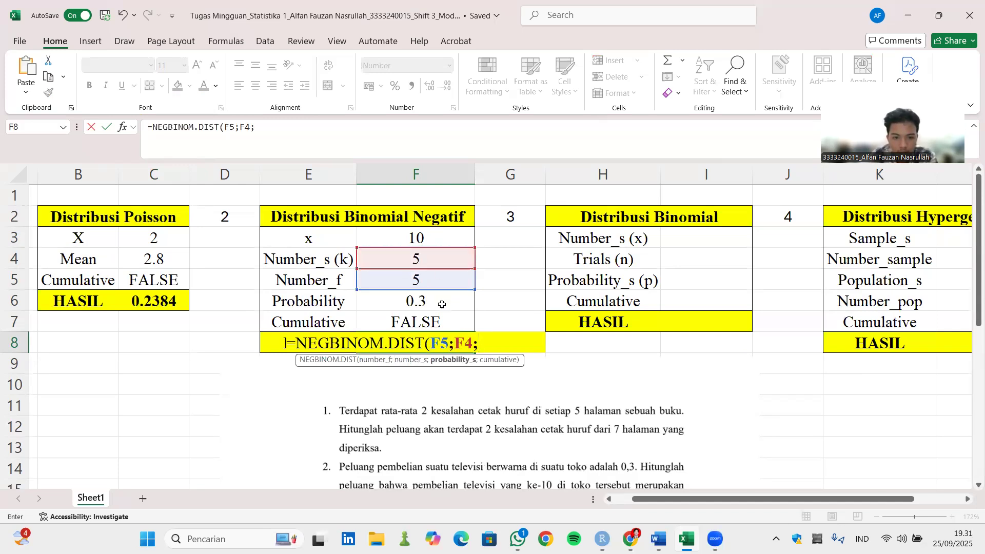
{"action": "left_click", "coordinate": [441, 304]}
{"action": "type", "text": ";"}
{"action": "left_click", "coordinate": [445, 321]}
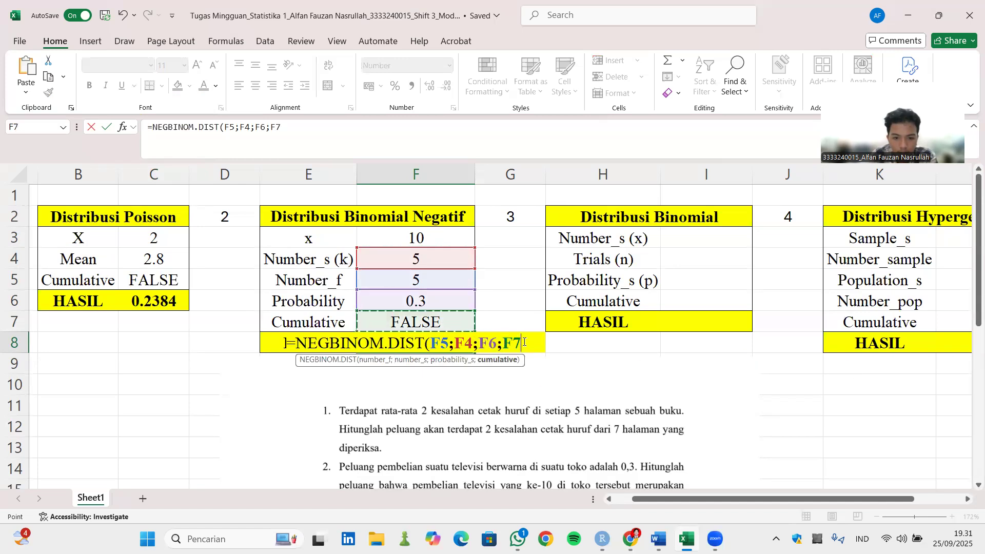
{"action": "type", "text": ")"}
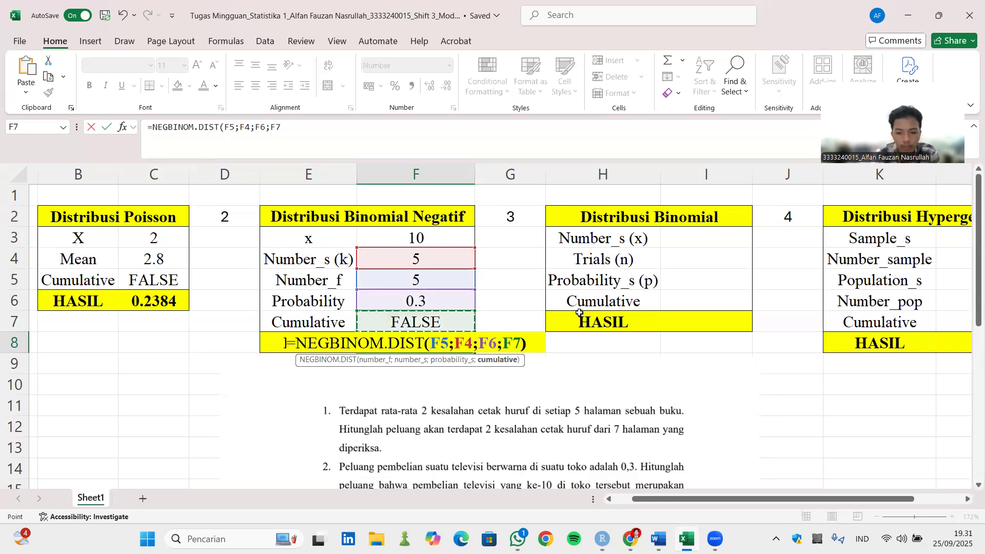
{"action": "key", "text": "Return"}
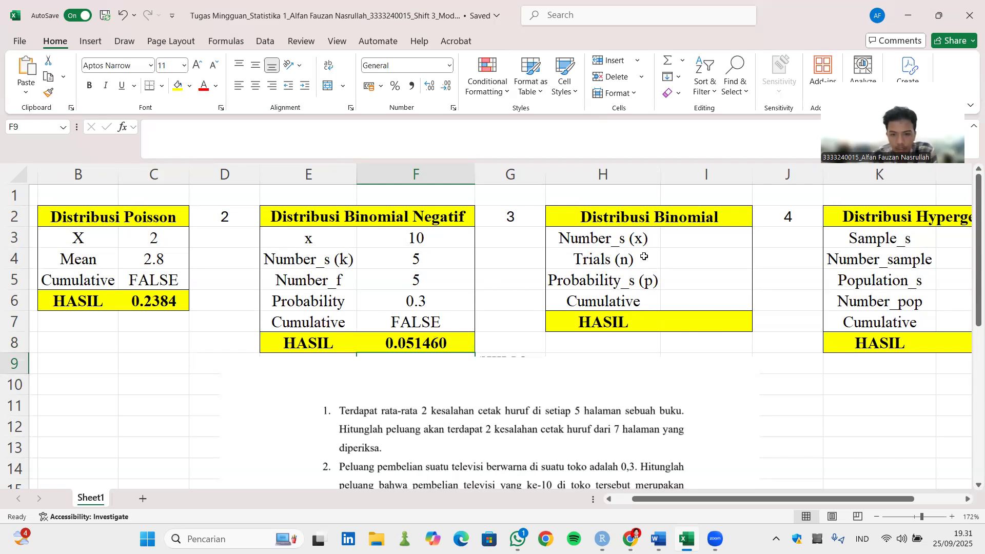
Consult question 3 and enter 2 as Number_s (x) in I3 of the Distribusi Binomial table.
{"action": "scroll", "coordinate": [528, 278], "scroll_direction": "down", "scroll_amount": 3}
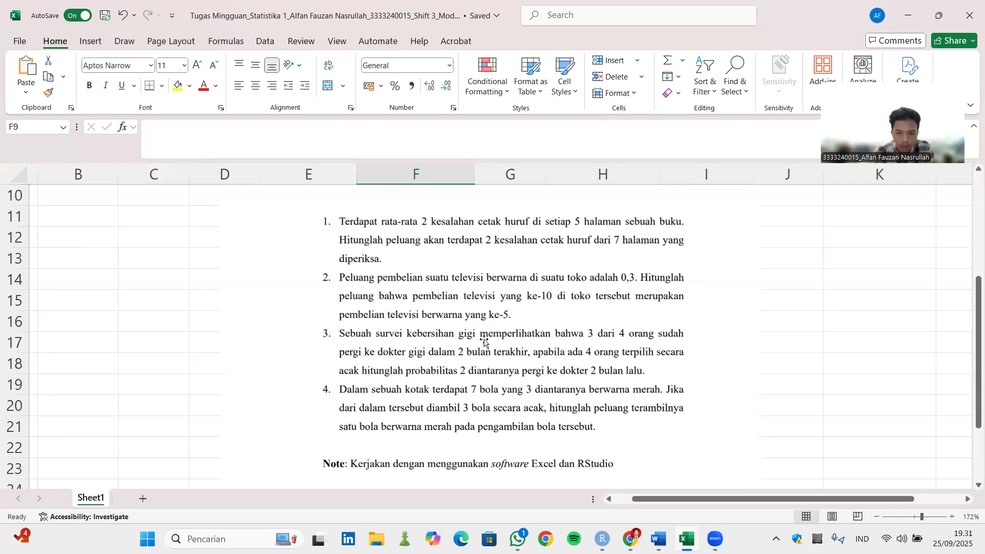
{"action": "scroll", "coordinate": [484, 341], "scroll_direction": "up", "scroll_amount": 3}
{"action": "left_click_drag", "start_coordinate": [715, 503], "coordinate": [736, 502]}
{"action": "left_click", "coordinate": [660, 236]}
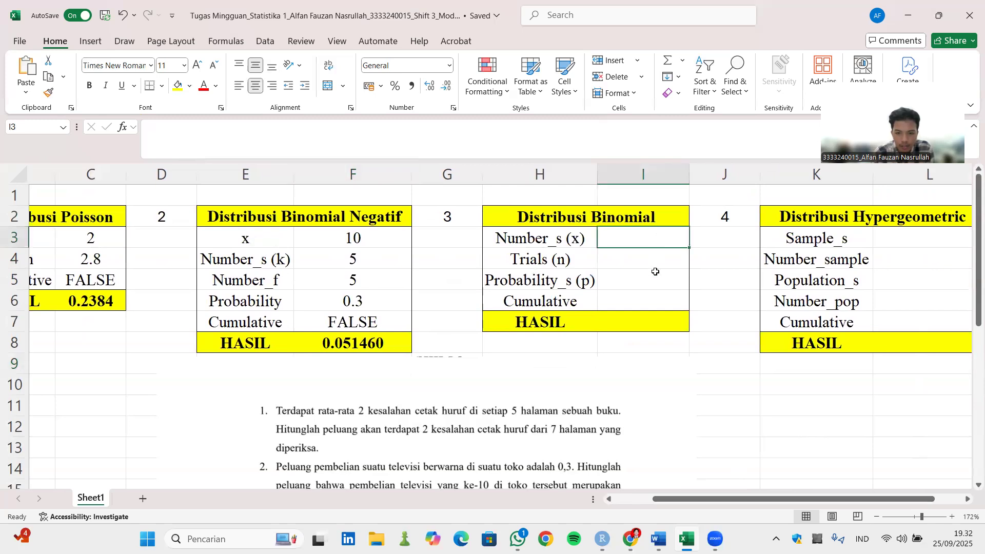
{"action": "scroll", "coordinate": [656, 272], "scroll_direction": "down", "scroll_amount": 2}
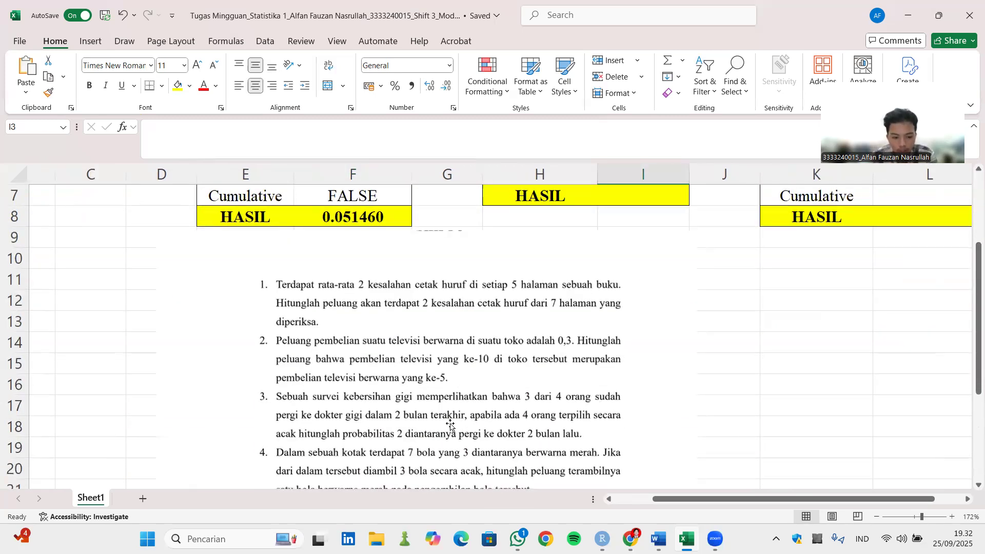
{"action": "scroll", "coordinate": [452, 418], "scroll_direction": "up", "scroll_amount": 2}
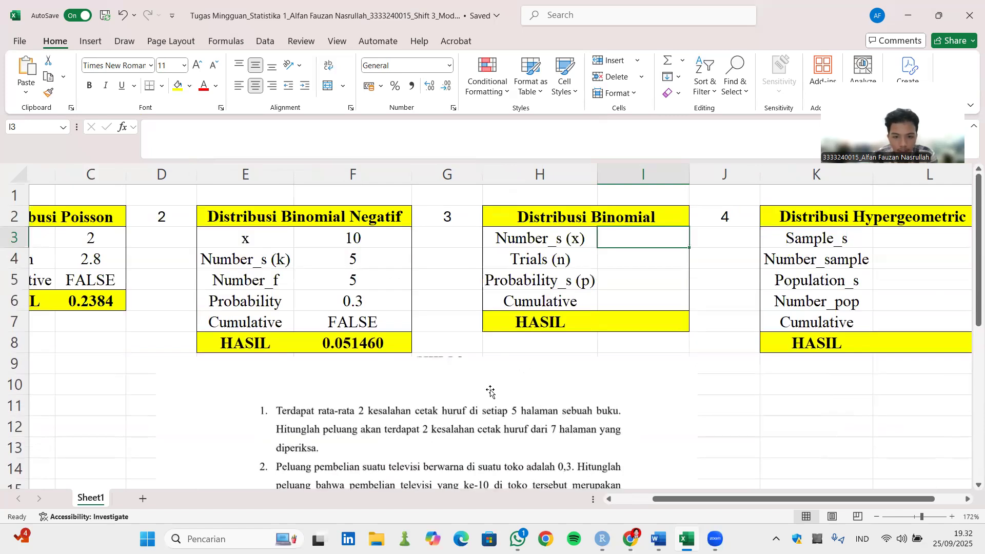
{"action": "type", "text": "2"}
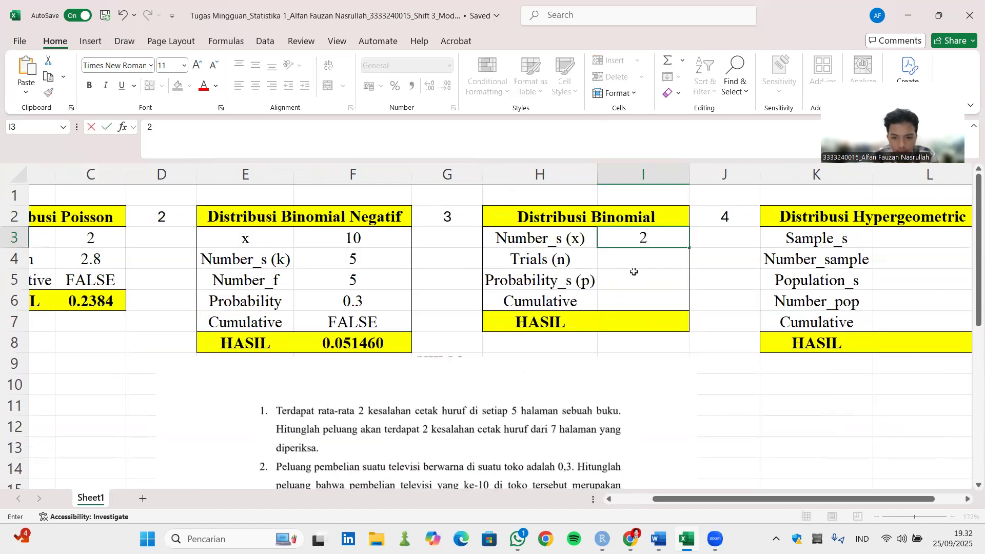
Recheck question 3 and enter 4 as Trials (n) in I4 of the Distribusi Binomial table.
{"action": "left_click", "coordinate": [644, 258]}
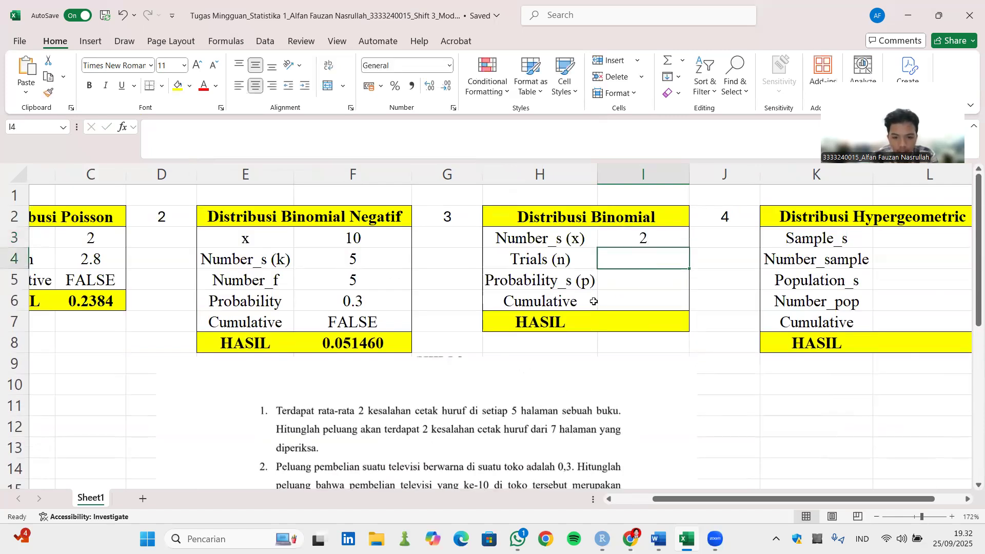
{"action": "scroll", "coordinate": [594, 302], "scroll_direction": "down", "scroll_amount": 4}
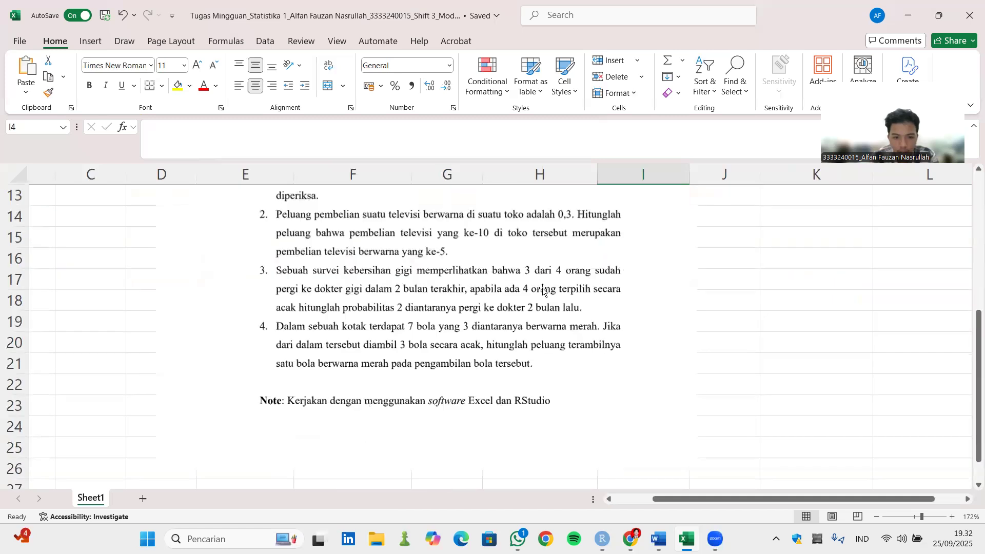
{"action": "scroll", "coordinate": [567, 297], "scroll_direction": "up", "scroll_amount": 4}
{"action": "scroll", "coordinate": [566, 300], "scroll_direction": "down", "scroll_amount": 2}
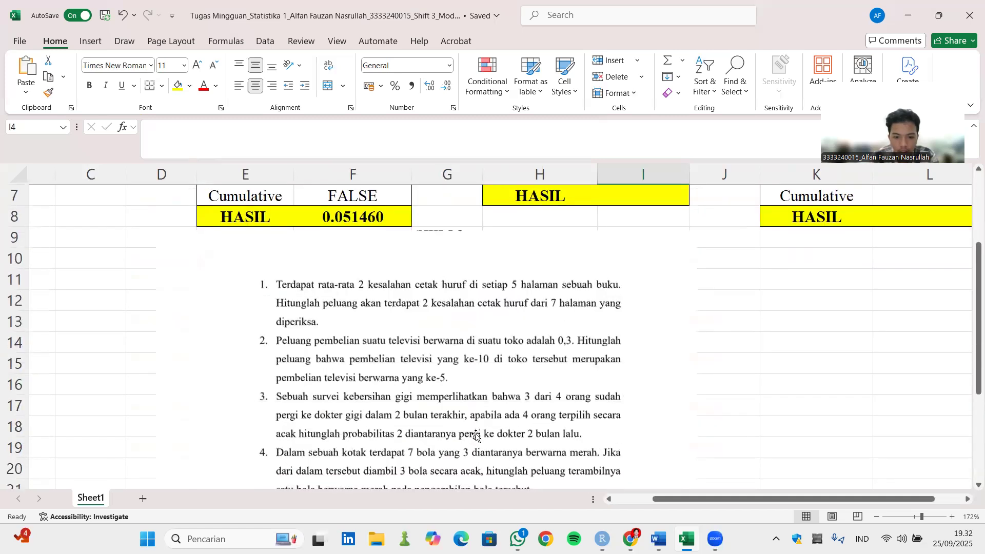
{"action": "scroll", "coordinate": [560, 363], "scroll_direction": "up", "scroll_amount": 2}
{"action": "type", "text": "4"}
Enter Probability_s (p) in I5 of the Distribusi Binomial table as the formula =3/4, based on question 3.
{"action": "left_click", "coordinate": [641, 281]}
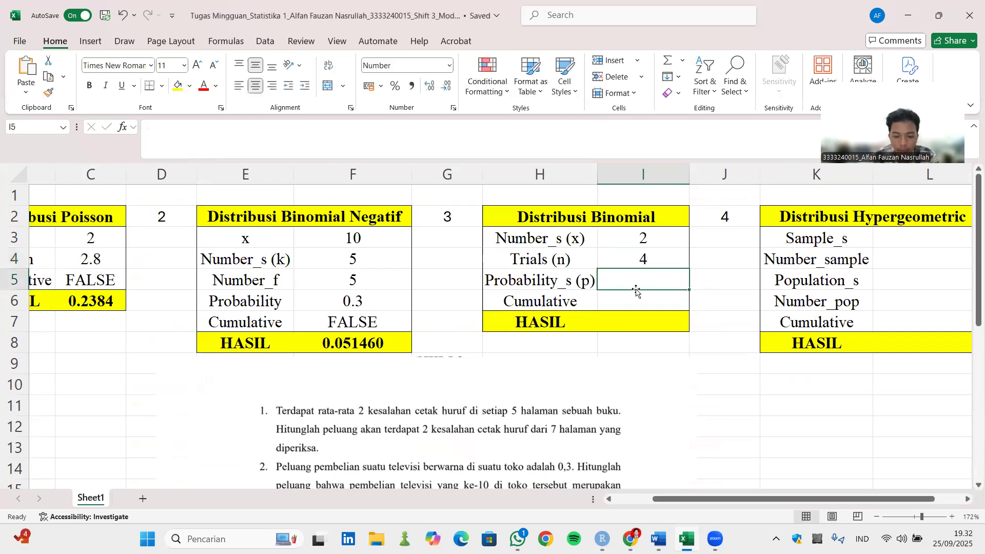
{"action": "type", "text": "="}
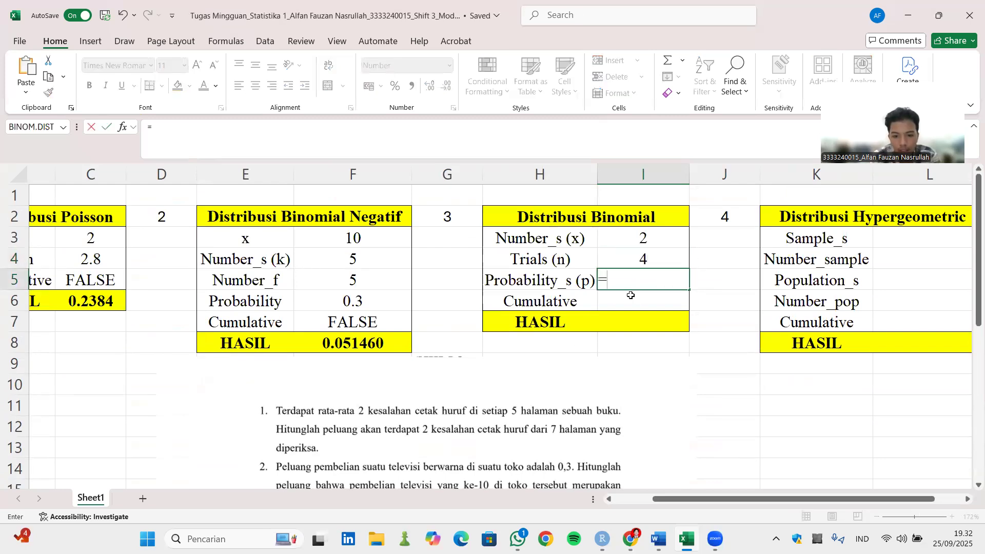
{"action": "scroll", "coordinate": [651, 379], "scroll_direction": "down", "scroll_amount": 2}
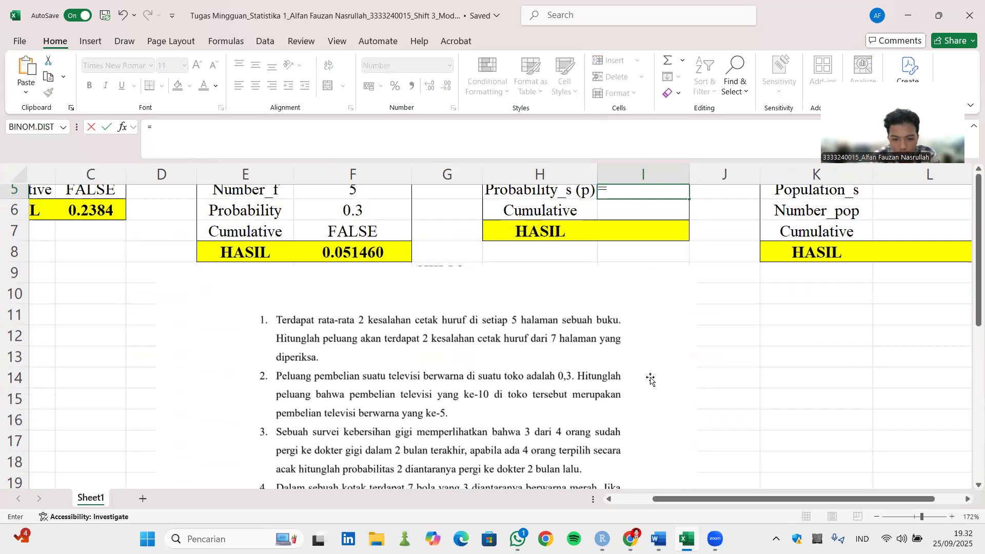
{"action": "scroll", "coordinate": [650, 379], "scroll_direction": "up", "scroll_amount": 2}
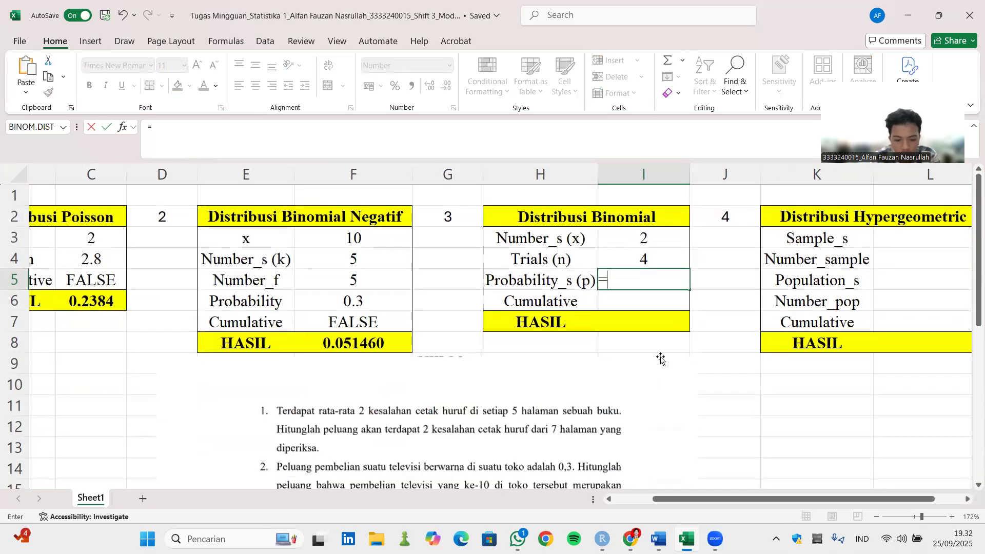
{"action": "type", "text": "3/4"}
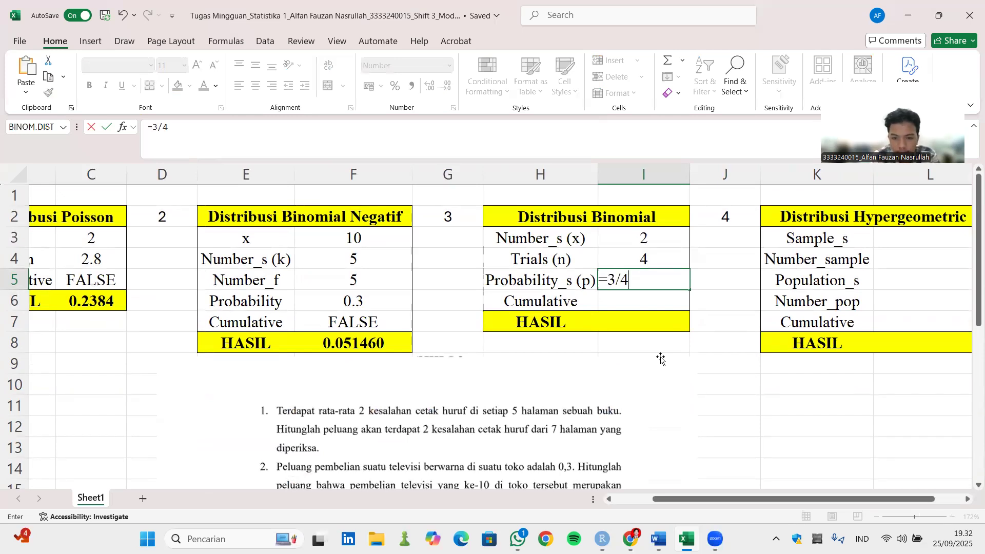
{"action": "key", "text": "Return"}
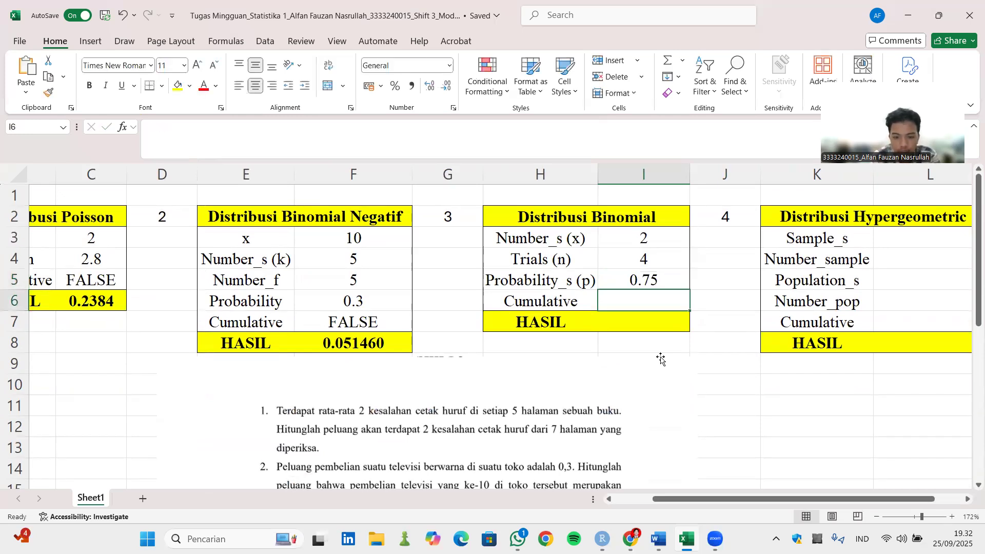
Set Cumulative to FALSE in I6 of the Distribusi Binomial table.
{"action": "type", "text": "FA"}
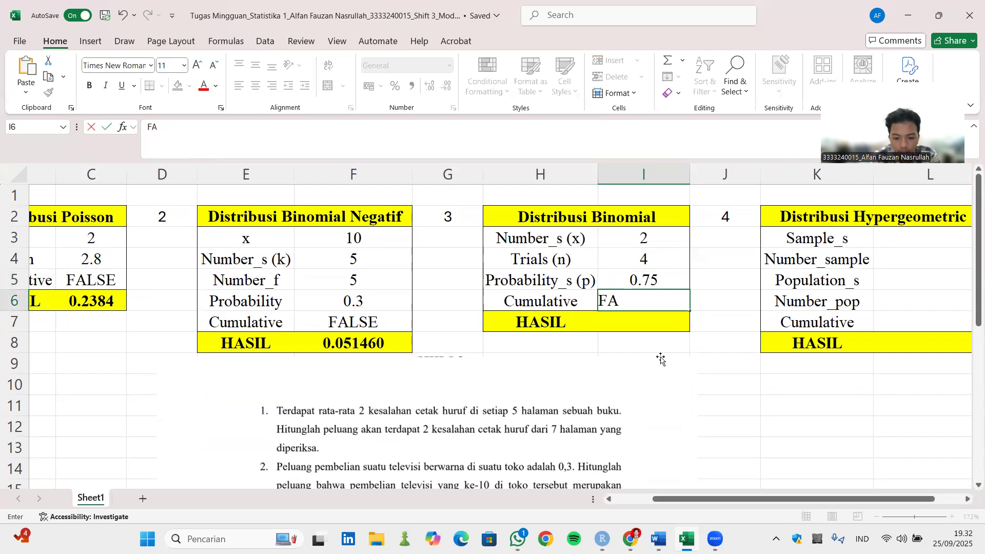
{"action": "type", "text": "LSE"}
{"action": "key", "text": "Return"}
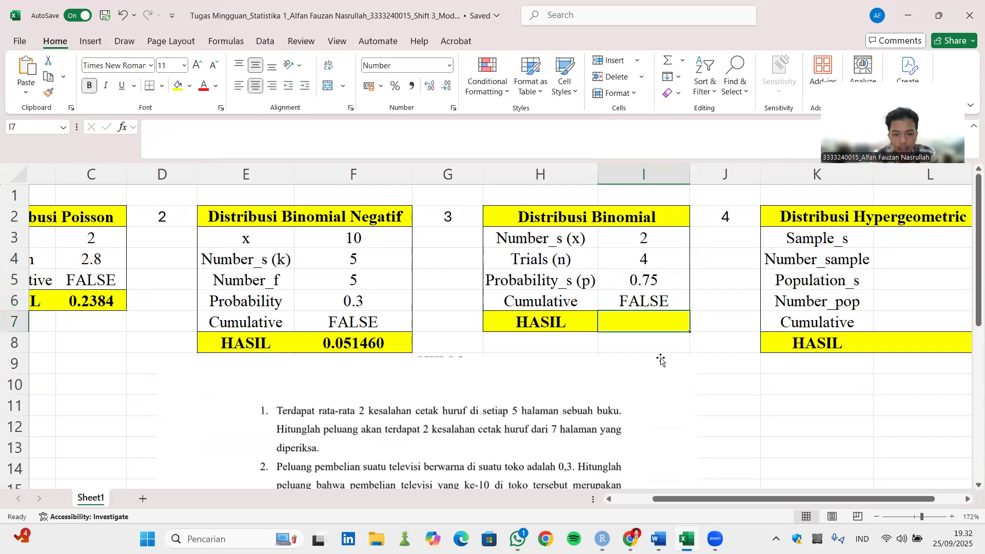
Calculate HASIL in I7 of the Distribusi Binomial table with the formula =BINOM.DIST(I3;I4;I5;I6).
{"action": "scroll", "coordinate": [661, 361], "scroll_direction": "down", "scroll_amount": 1}
{"action": "scroll", "coordinate": [661, 361], "scroll_direction": "down", "scroll_amount": 2}
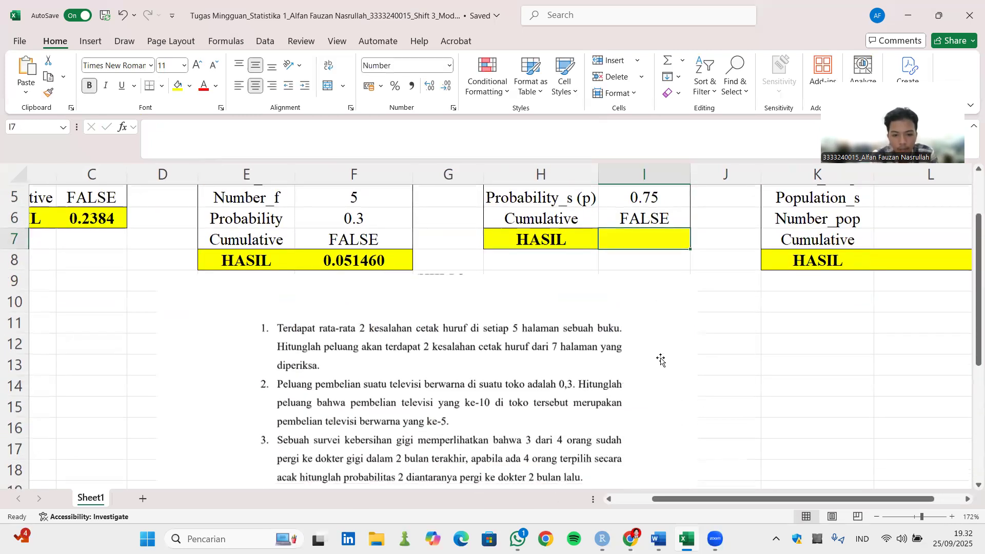
{"action": "scroll", "coordinate": [660, 361], "scroll_direction": "up", "scroll_amount": 3}
{"action": "scroll", "coordinate": [661, 361], "scroll_direction": "down", "scroll_amount": 1}
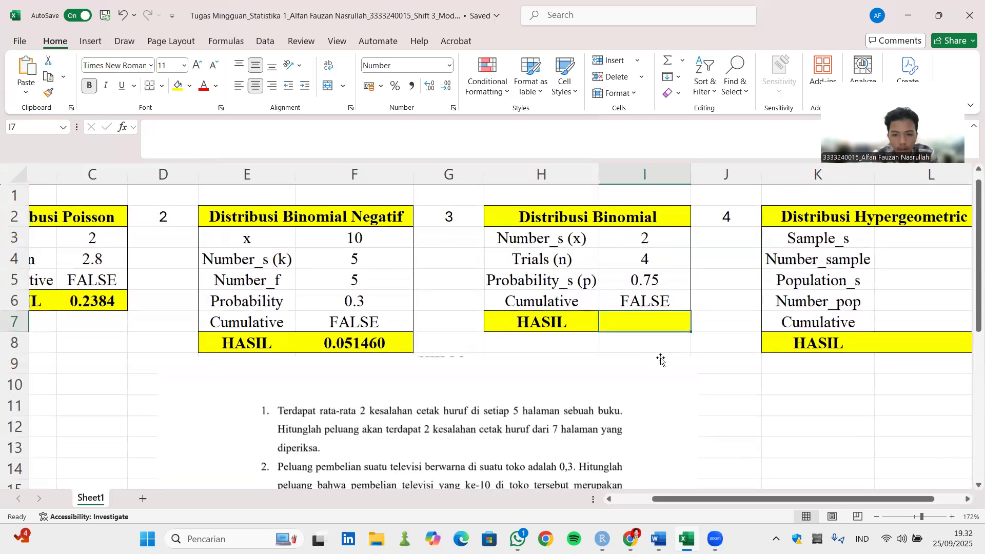
{"action": "type", "text": "="}
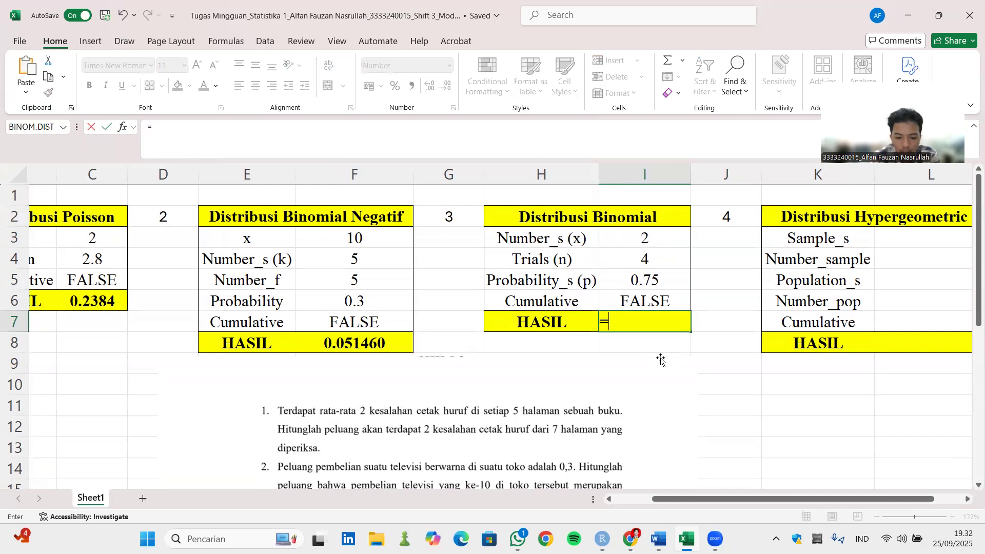
{"action": "type", "text": "BIN"}
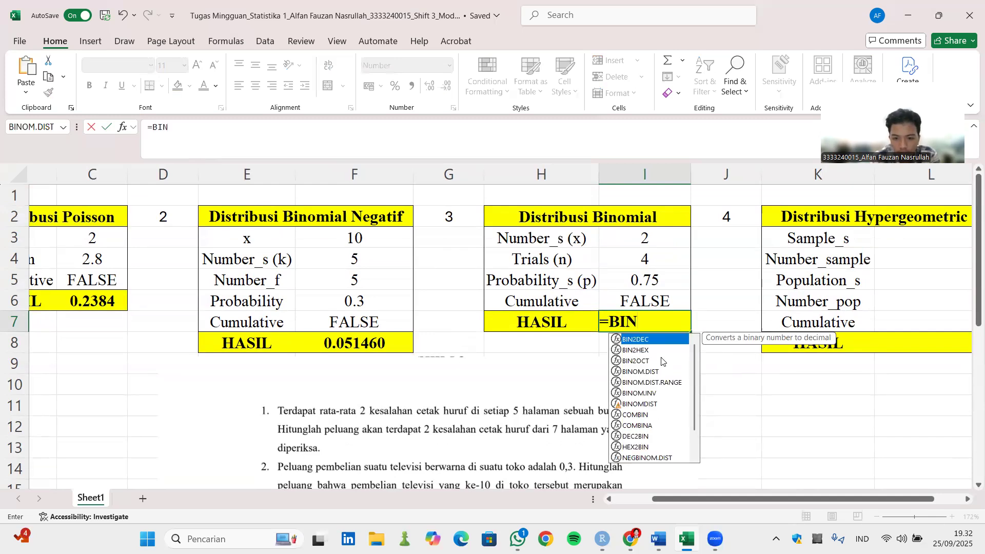
{"action": "type", "text": "O"}
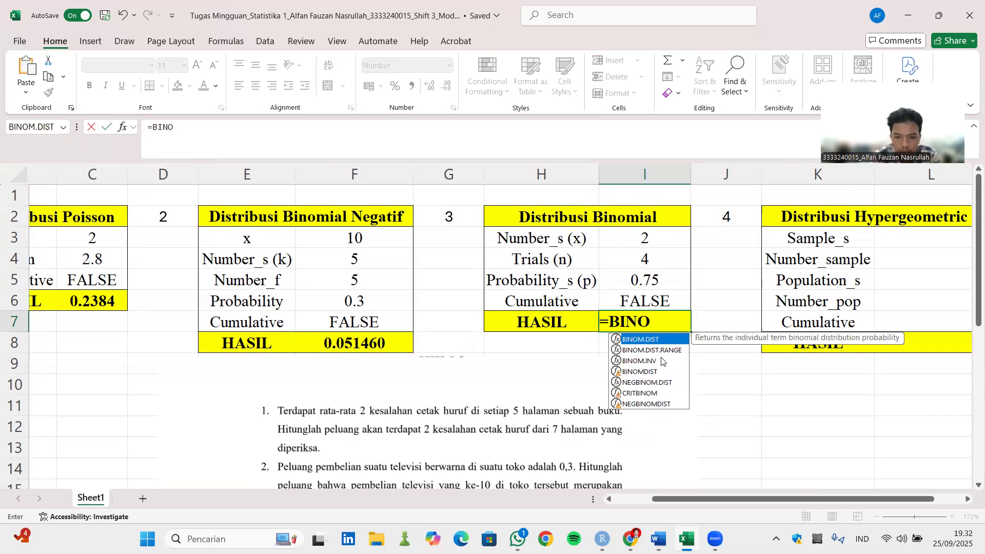
{"action": "key", "text": "Tab"}
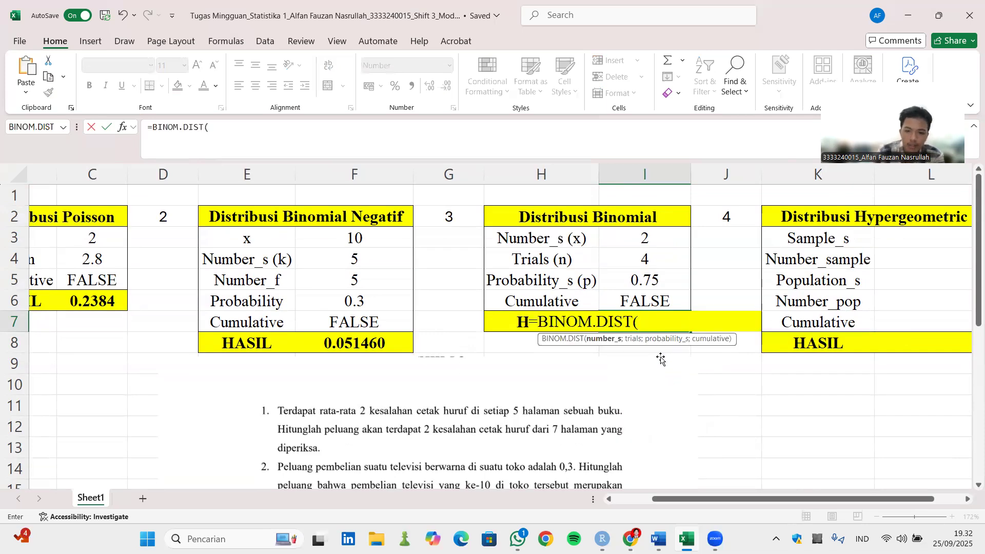
{"action": "left_click", "coordinate": [660, 241]}
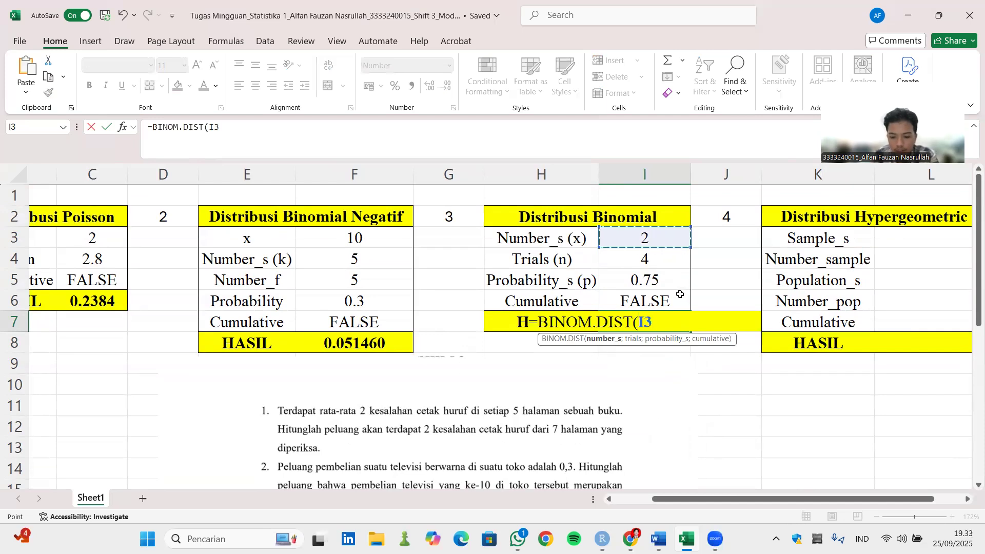
{"action": "type", "text": ";"}
{"action": "left_click", "coordinate": [667, 262]}
{"action": "type", "text": ";"}
{"action": "left_click", "coordinate": [667, 281]}
{"action": "type", "text": ";"}
{"action": "left_click", "coordinate": [668, 298]}
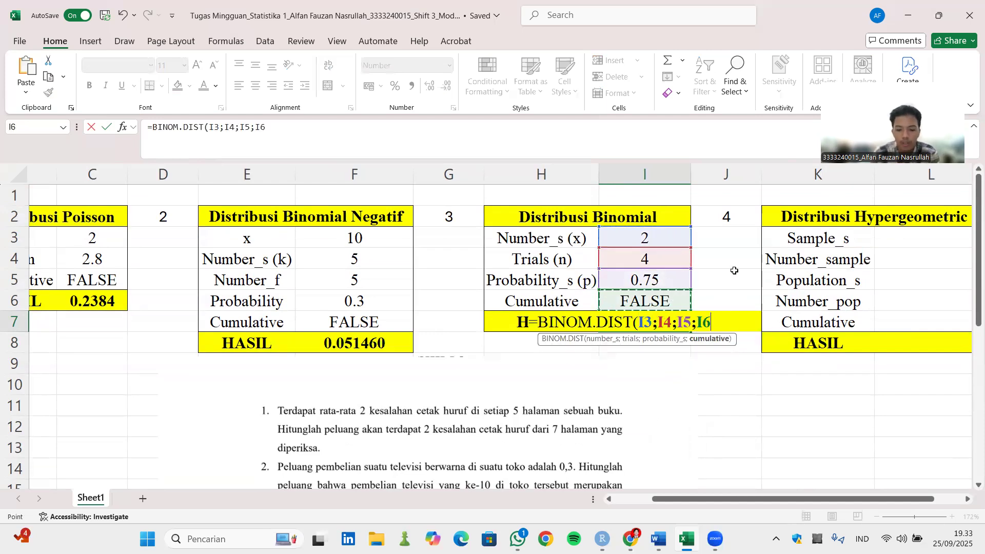
{"action": "type", "text": ")"}
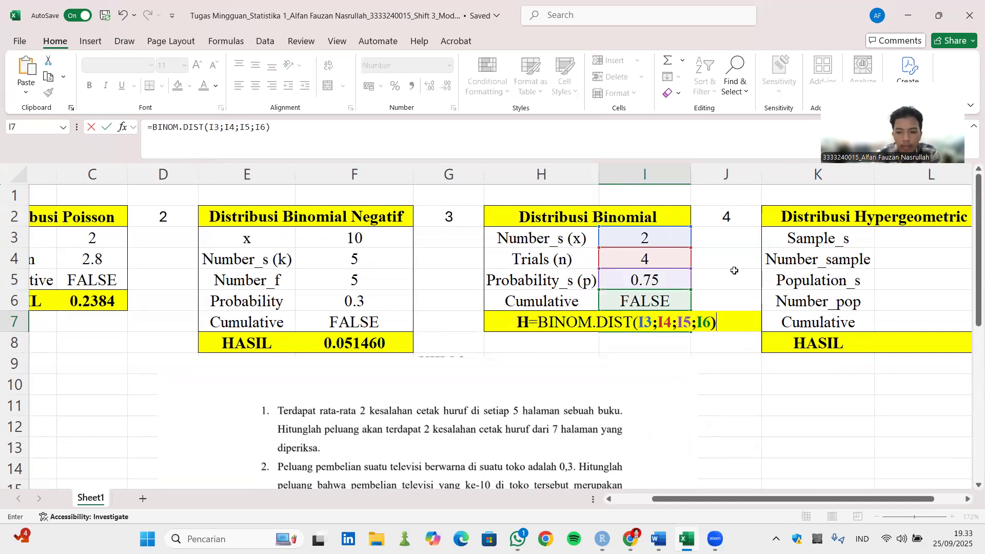
{"action": "key", "text": "Return"}
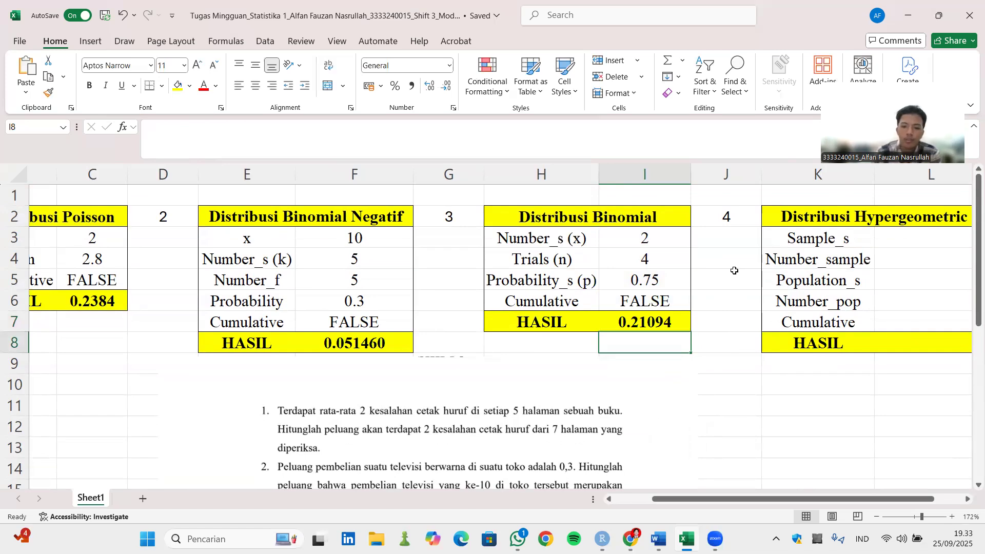
Consult question 4 and enter 1 as Sample_s in L3 and 3 as Number_sample in L4 of the Distribusi Hypergeometric table.
{"action": "left_click_drag", "start_coordinate": [741, 498], "coordinate": [767, 493]}
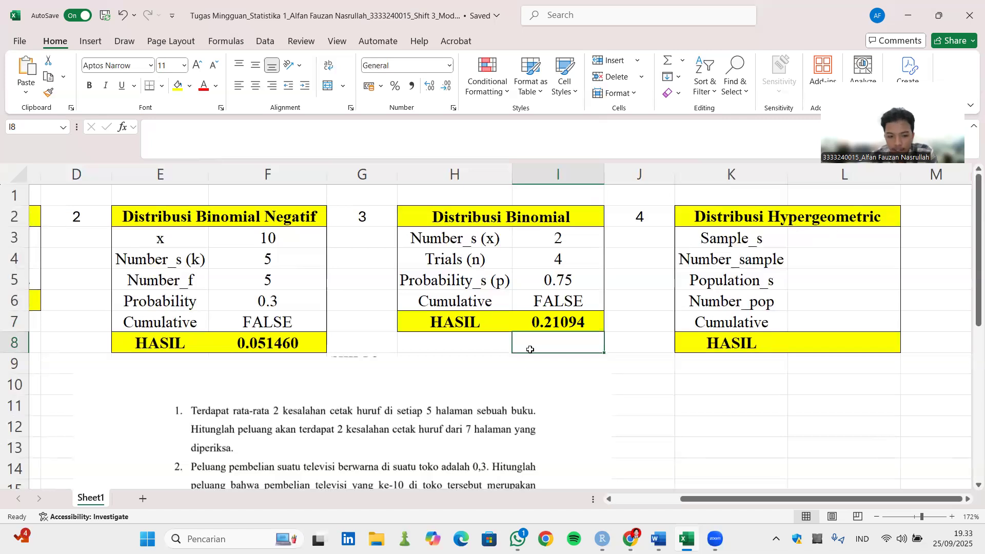
{"action": "scroll", "coordinate": [531, 344], "scroll_direction": "down", "scroll_amount": 3}
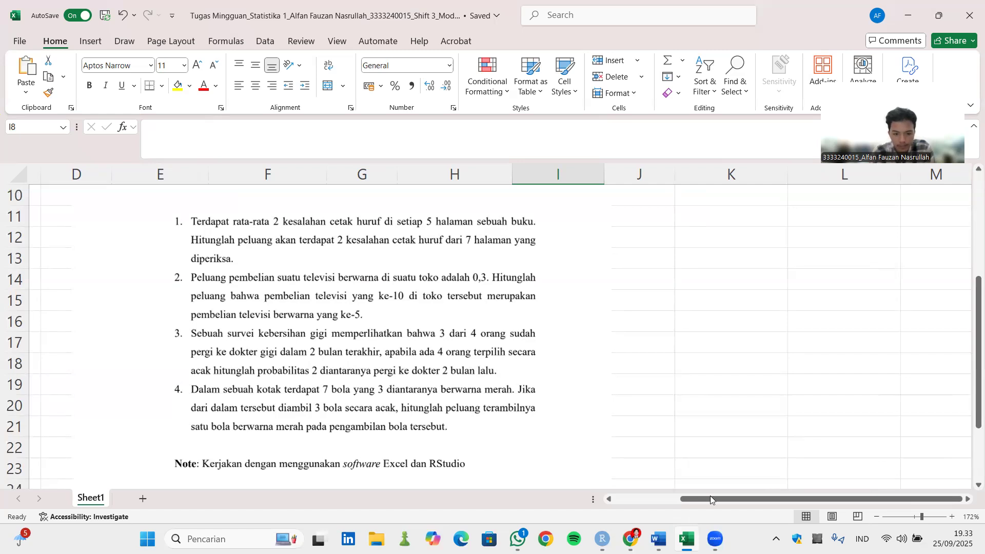
{"action": "left_click_drag", "start_coordinate": [719, 501], "coordinate": [704, 500]}
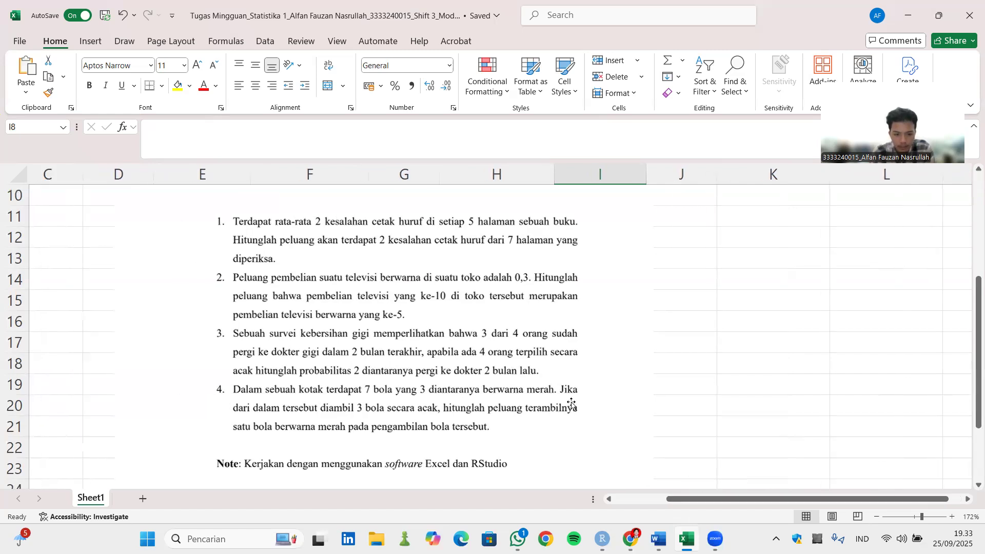
{"action": "scroll", "coordinate": [653, 388], "scroll_direction": "up", "scroll_amount": 3}
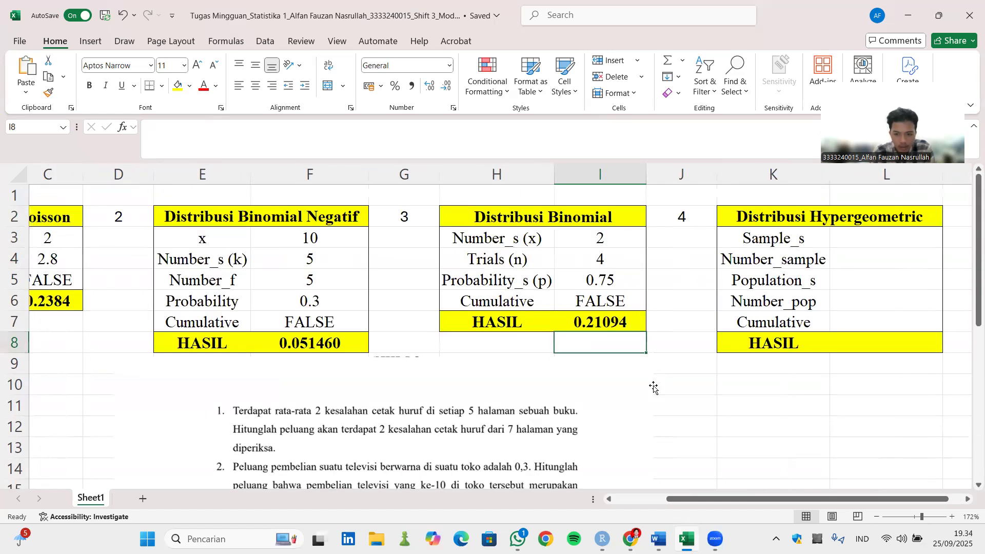
{"action": "left_click", "coordinate": [891, 247]}
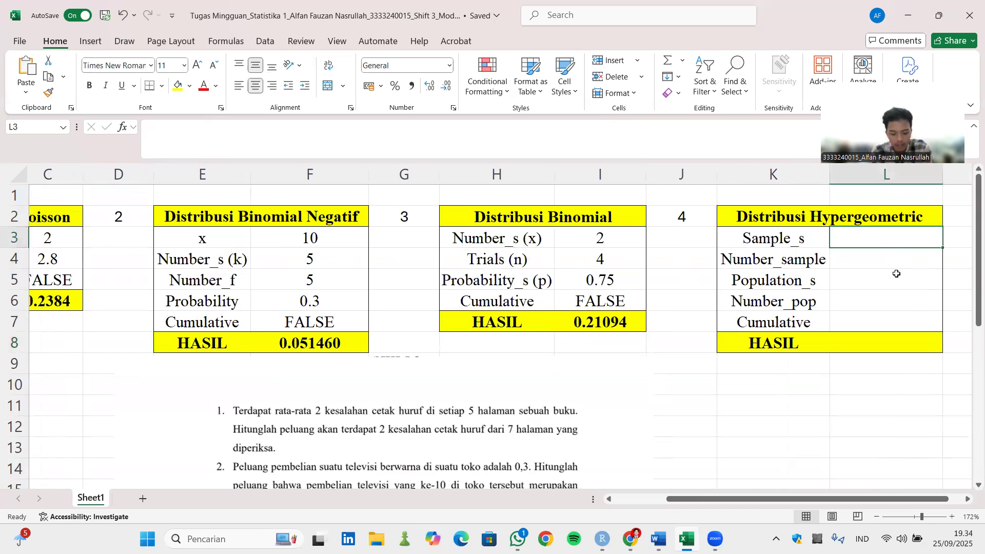
{"action": "type", "text": "1"}
{"action": "key", "text": "Return"}
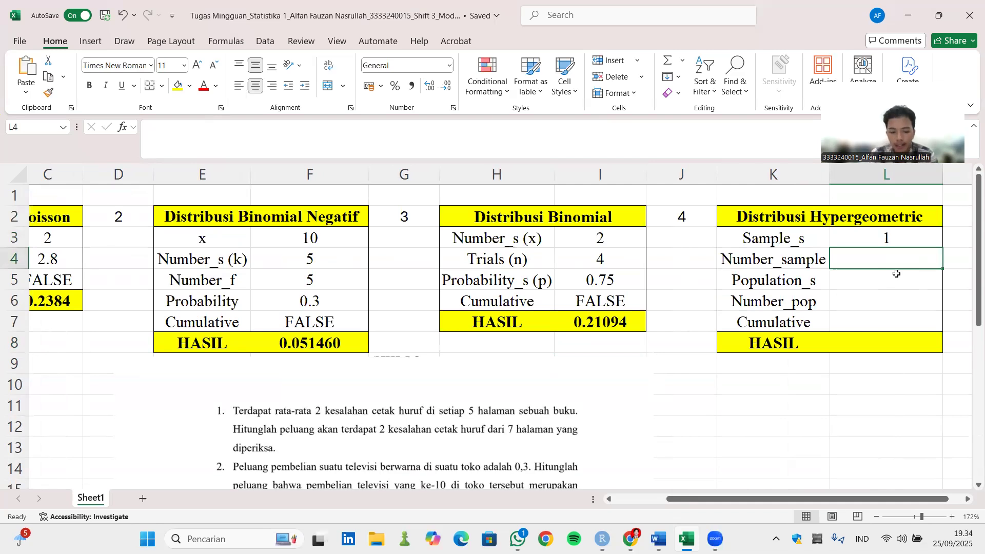
{"action": "type", "text": "3"}
{"action": "key", "text": "Return"}
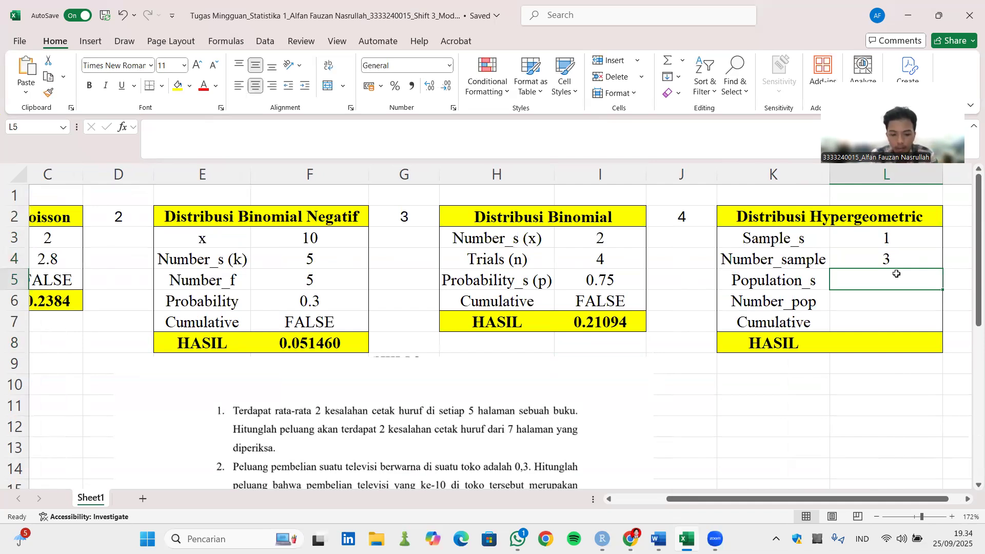
Complete the Distribusi Hypergeometric inputs in L5:L7 with Population_s 3, Number_pop 7 and Cumulative FALSE.
{"action": "type", "text": "3"}
{"action": "key", "text": "Return"}
{"action": "left_click", "coordinate": [897, 273]}
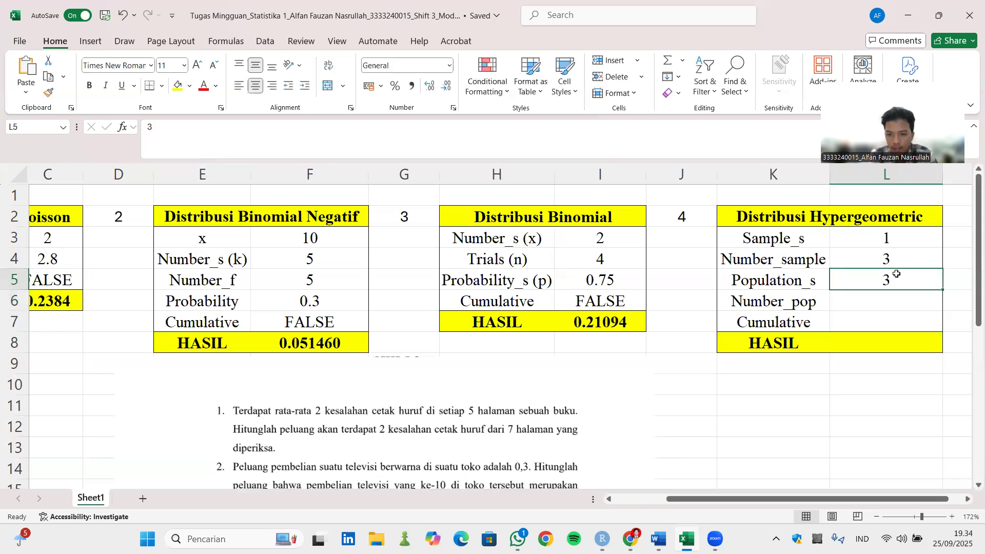
{"action": "key", "text": "Up"}
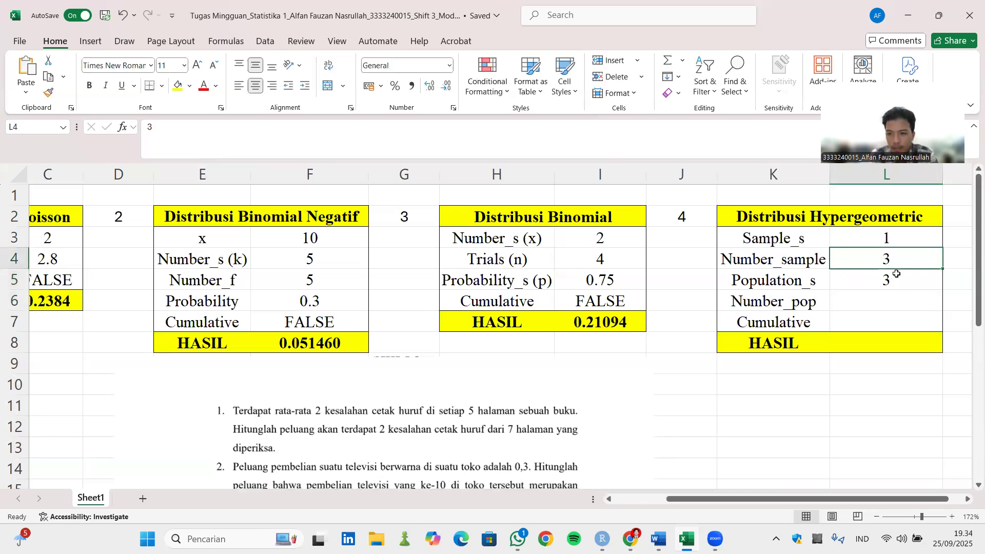
{"action": "left_click", "coordinate": [897, 273]}
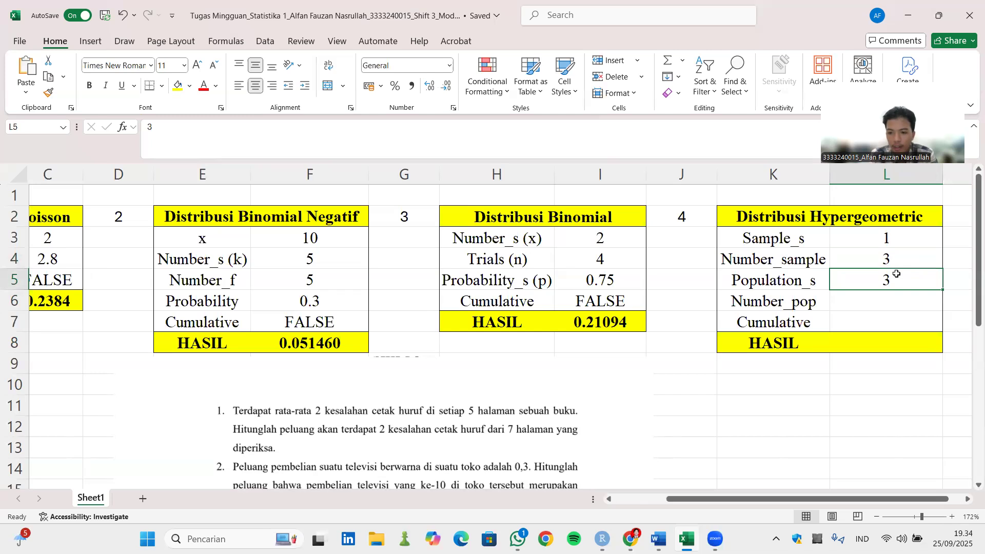
{"action": "key", "text": "Down"}
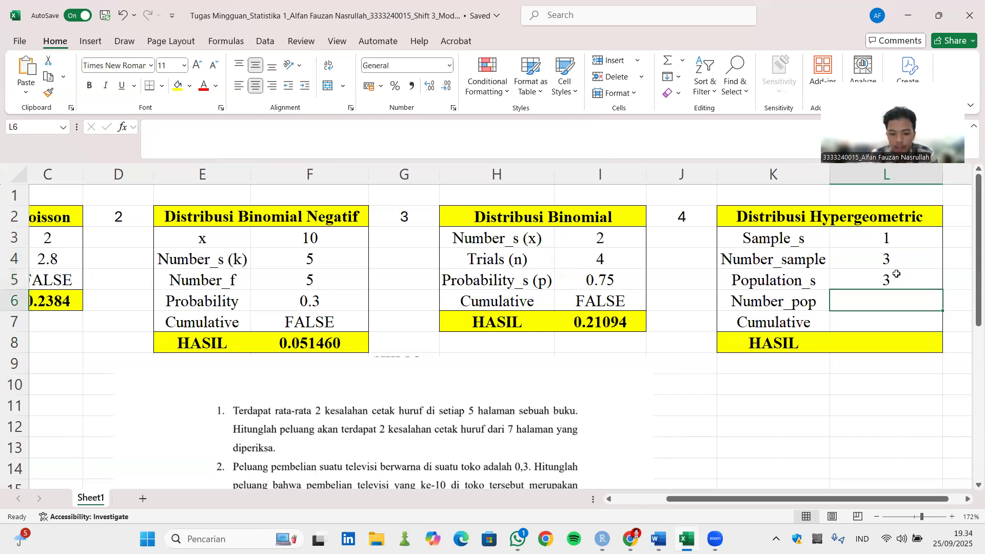
{"action": "type", "text": "7"}
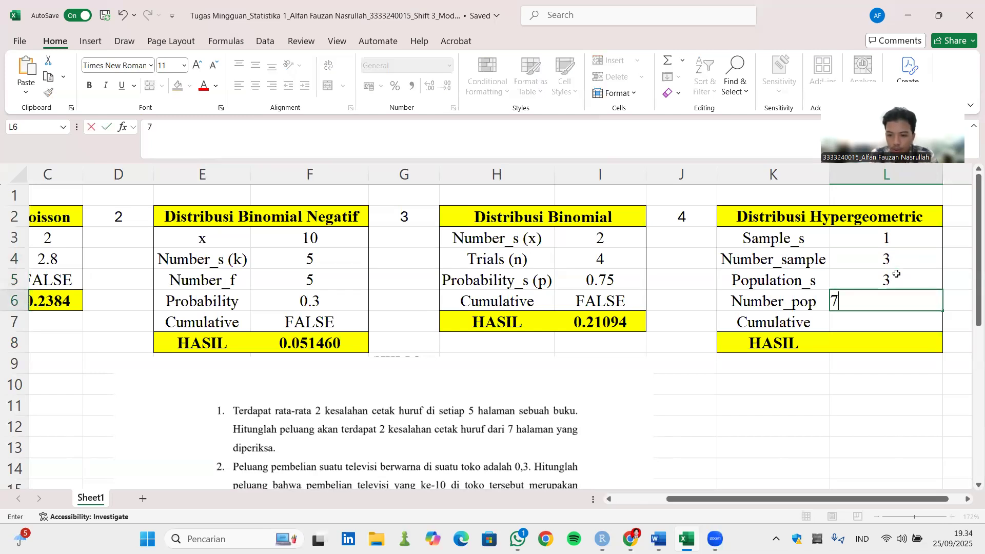
{"action": "key", "text": "Return"}
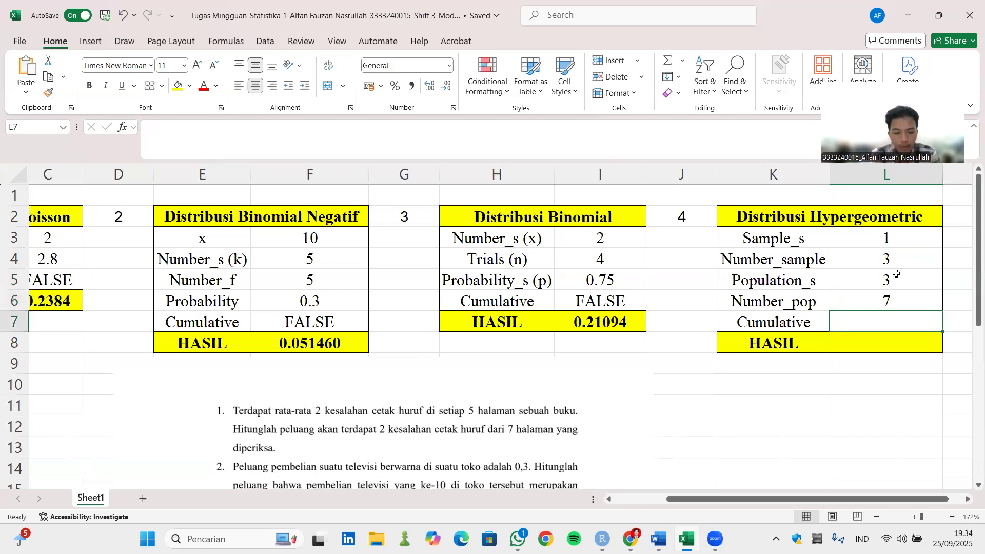
{"action": "type", "text": "FALSE"}
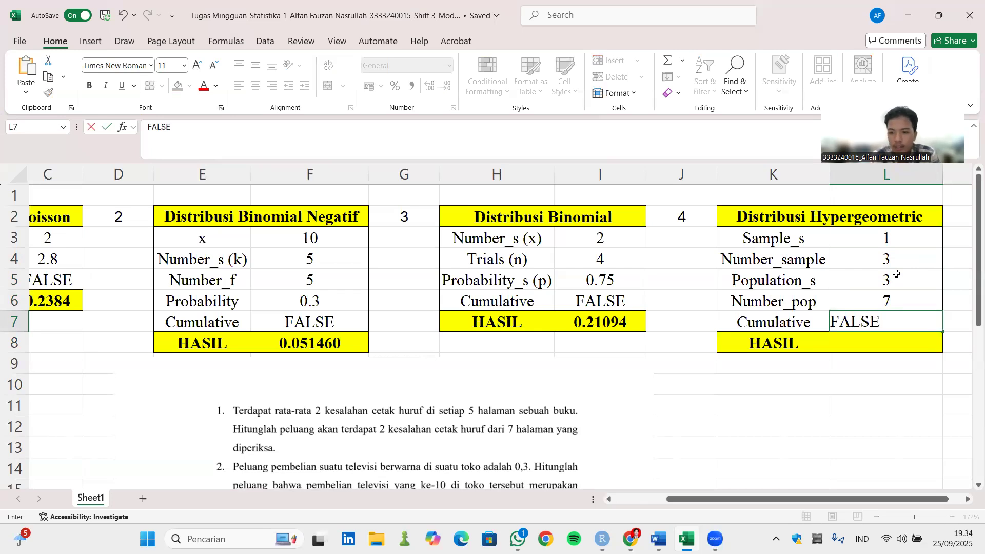
{"action": "key", "text": "Return"}
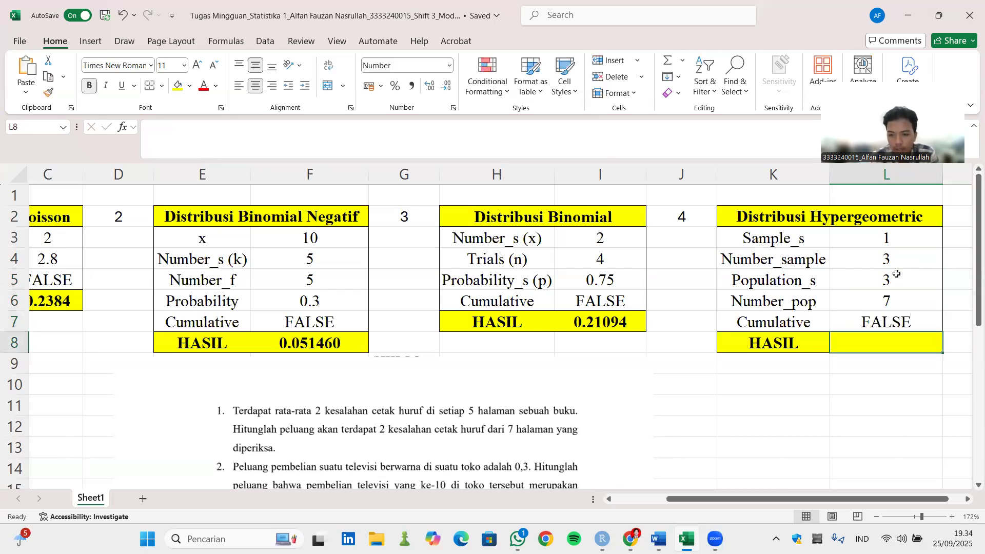
Calculate HASIL in L8 of the Distribusi Hypergeometric table with the formula =HYPGEOM.DIST(L3;L4;L5;L6;L7).
{"action": "type", "text": "="}
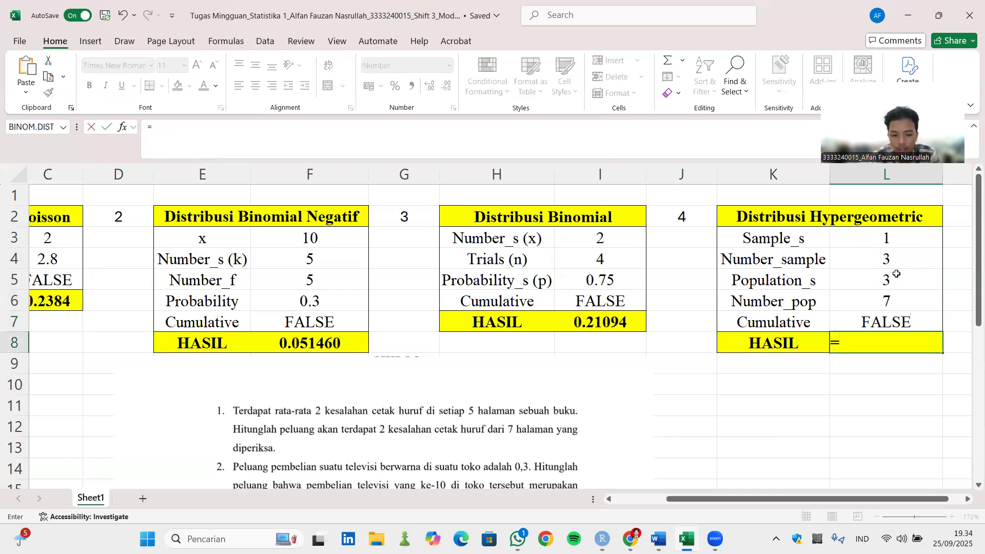
{"action": "type", "text": "HY"}
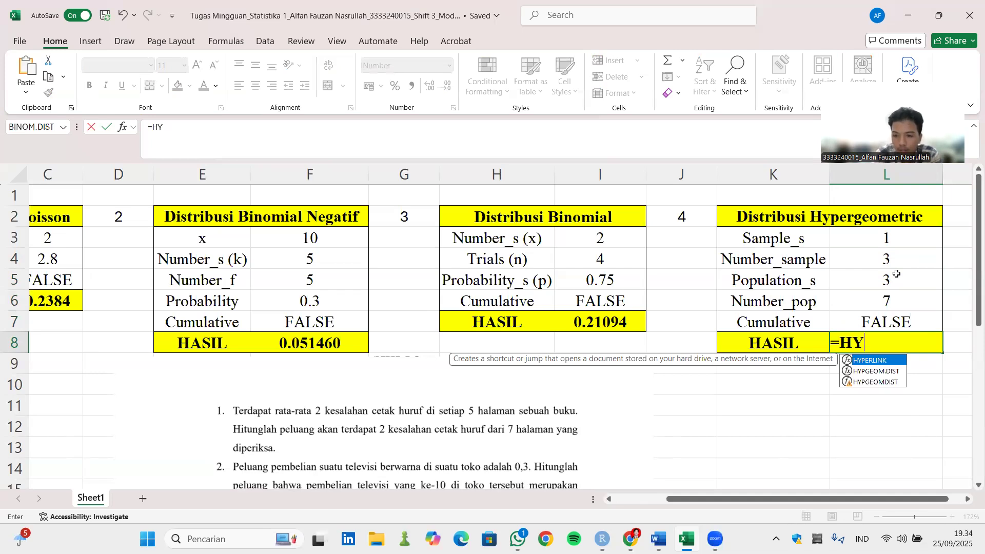
{"action": "key", "text": "Down"}
{"action": "key", "text": "Tab"}
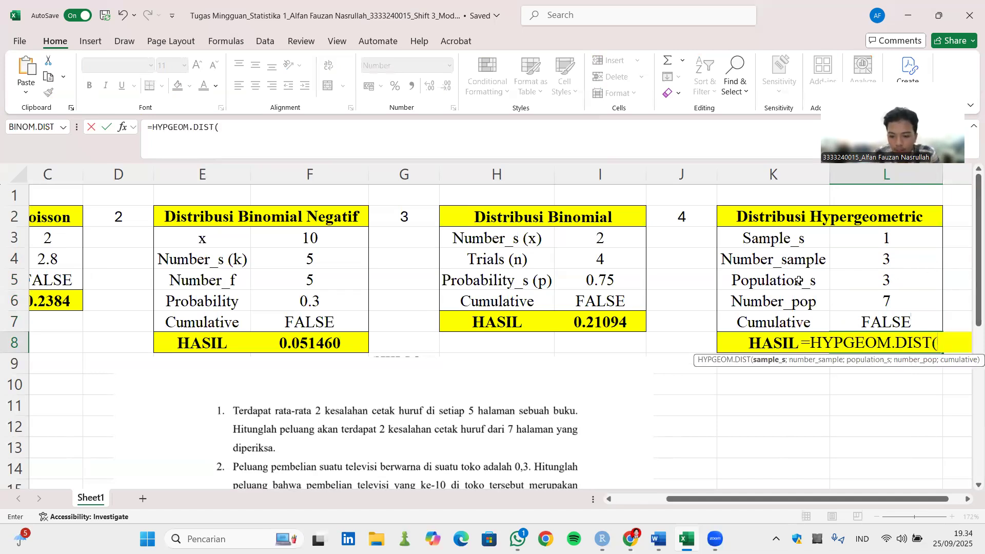
{"action": "left_click", "coordinate": [869, 234]}
{"action": "type", "text": ";"}
{"action": "left_click", "coordinate": [897, 252]}
{"action": "type", "text": ";"}
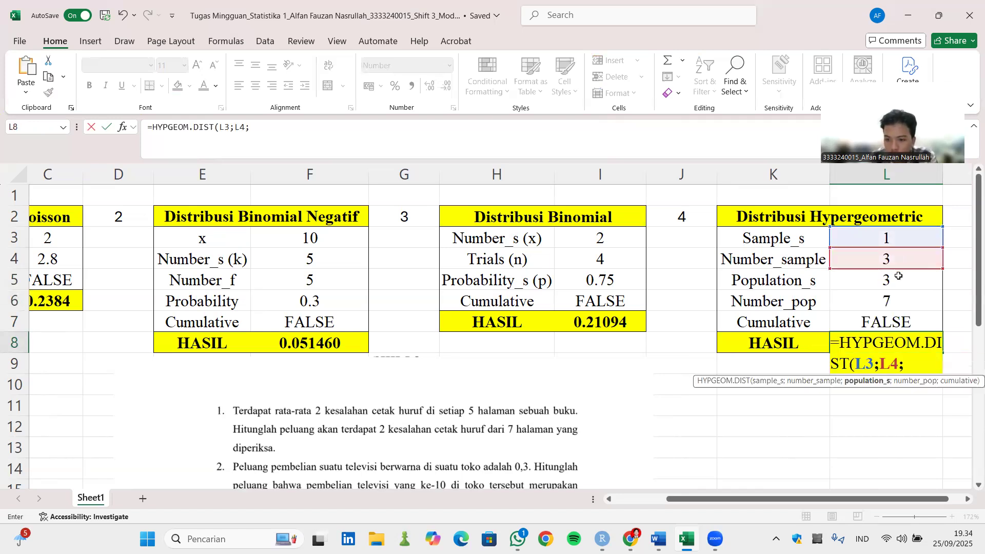
{"action": "left_click", "coordinate": [899, 279]}
{"action": "type", "text": ";"}
{"action": "left_click", "coordinate": [898, 302]}
{"action": "type", "text": ";"}
{"action": "left_click", "coordinate": [906, 325]}
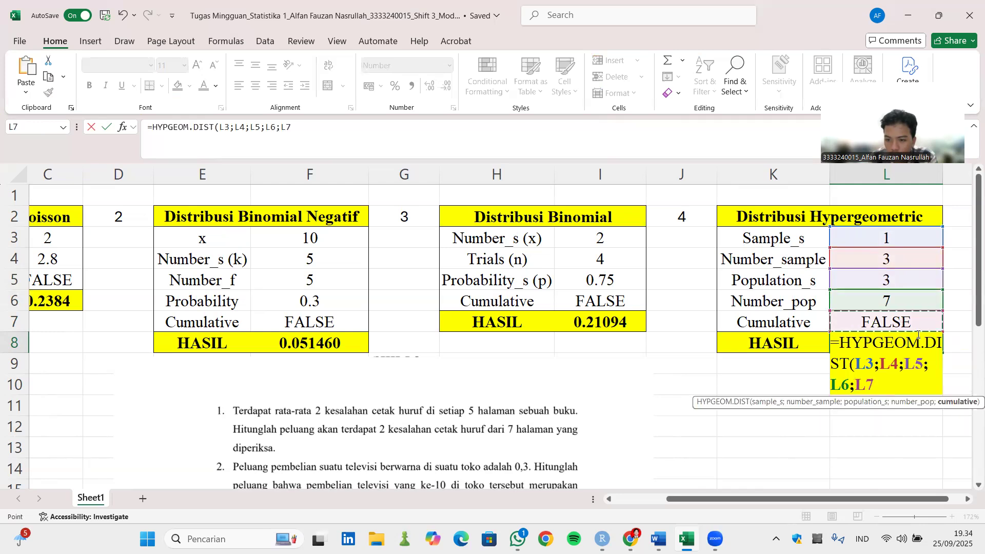
{"action": "type", "text": ")"}
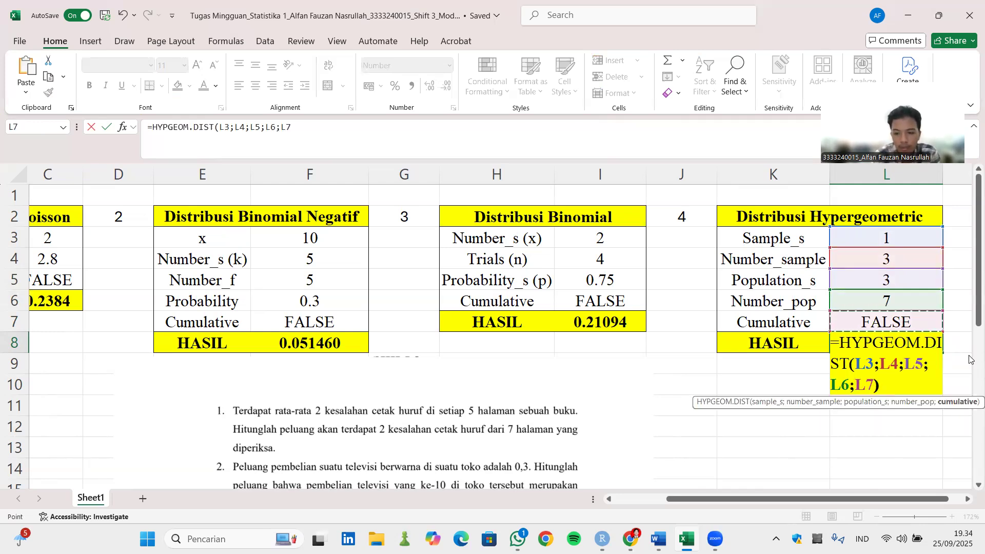
{"action": "key", "text": "Return"}
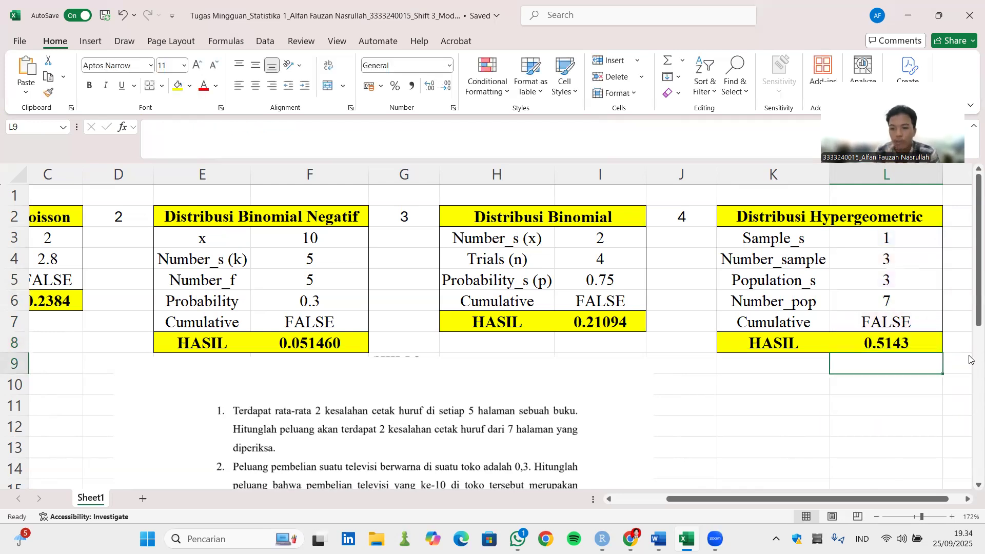
{"action": "left_click", "coordinate": [924, 345]}
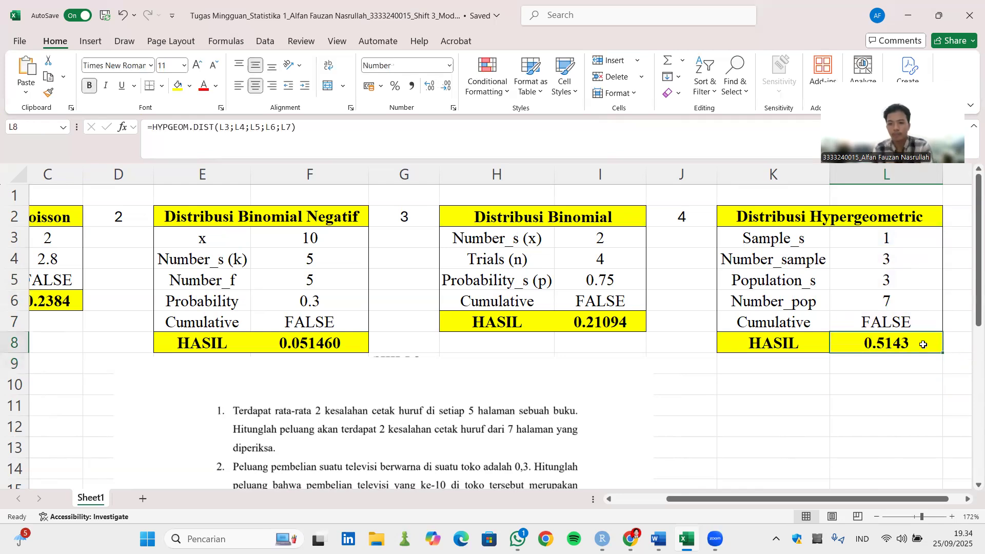
{"action": "left_click", "coordinate": [772, 404]}
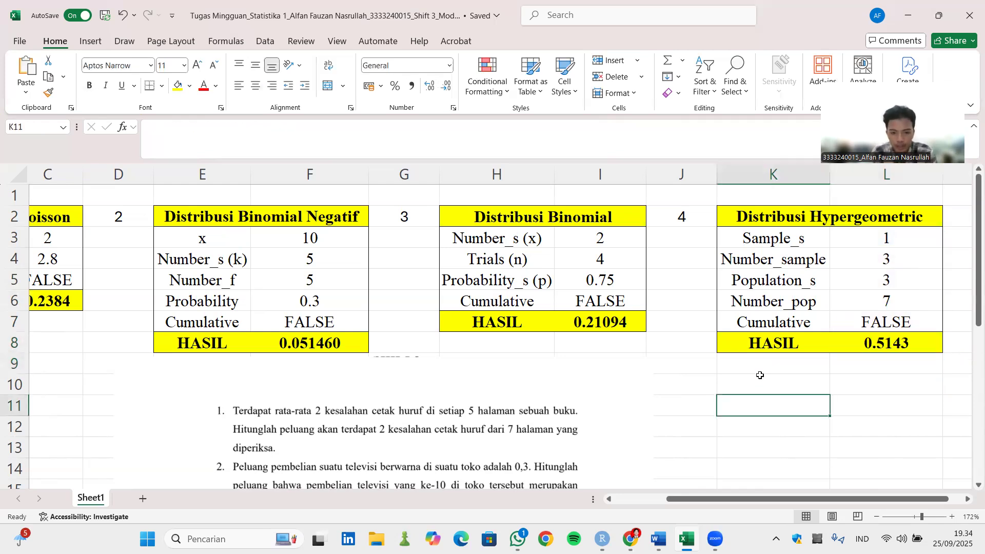
{"action": "scroll", "coordinate": [760, 376], "scroll_direction": "down", "scroll_amount": 4, "text": "ctrl"}
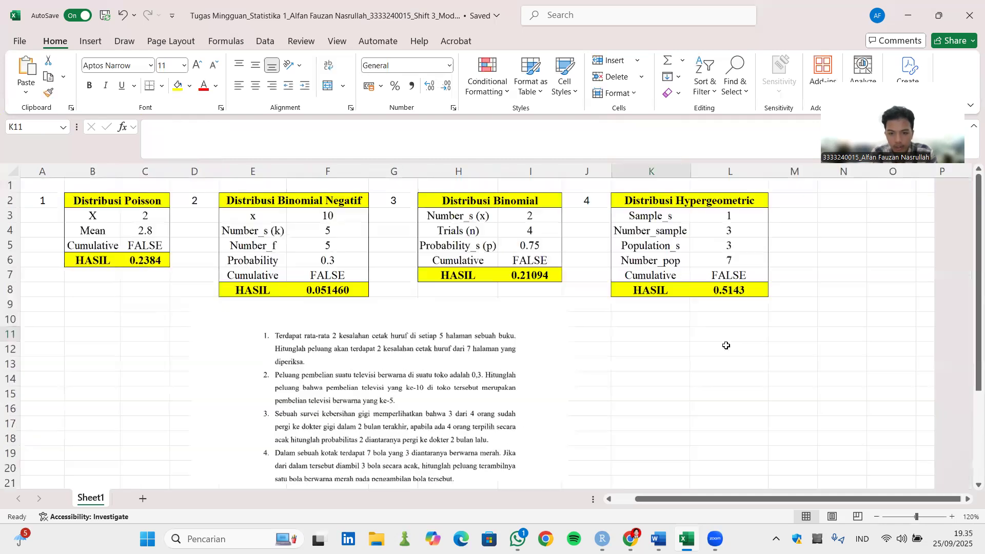
Copy the package comment, install.packages("distr") and library(distr) from the Word document Kodingan Modul 2 Statis 1 into the empty RStudio script.
{"action": "scroll", "coordinate": [654, 325], "scroll_direction": "down", "scroll_amount": 3, "text": "ctrl"}
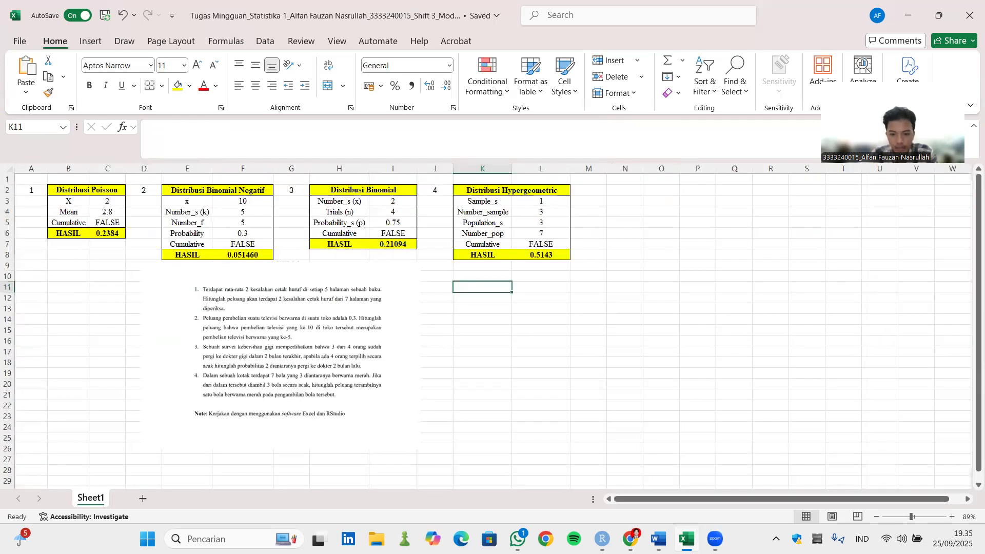
{"action": "mouse_move", "coordinate": [687, 539]}
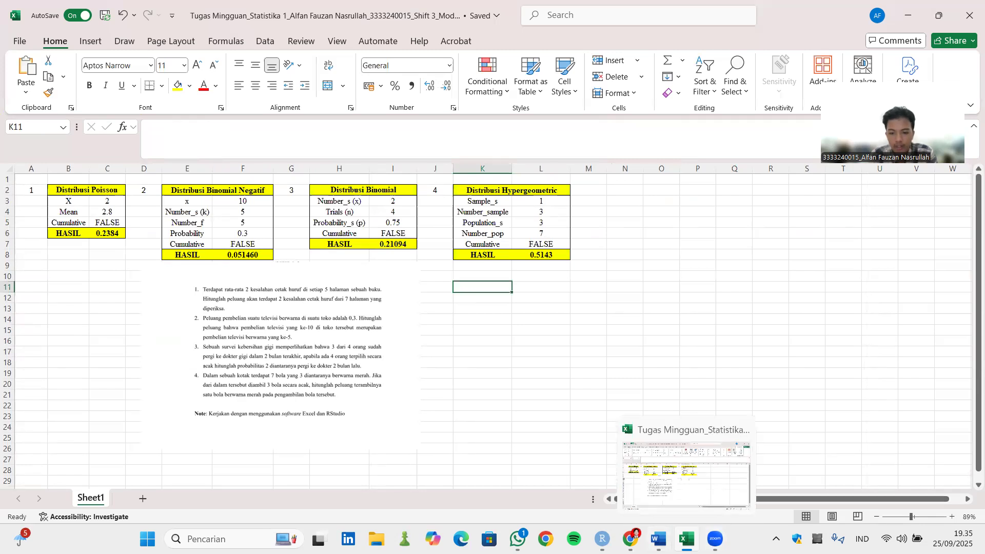
{"action": "left_click", "coordinate": [603, 538]}
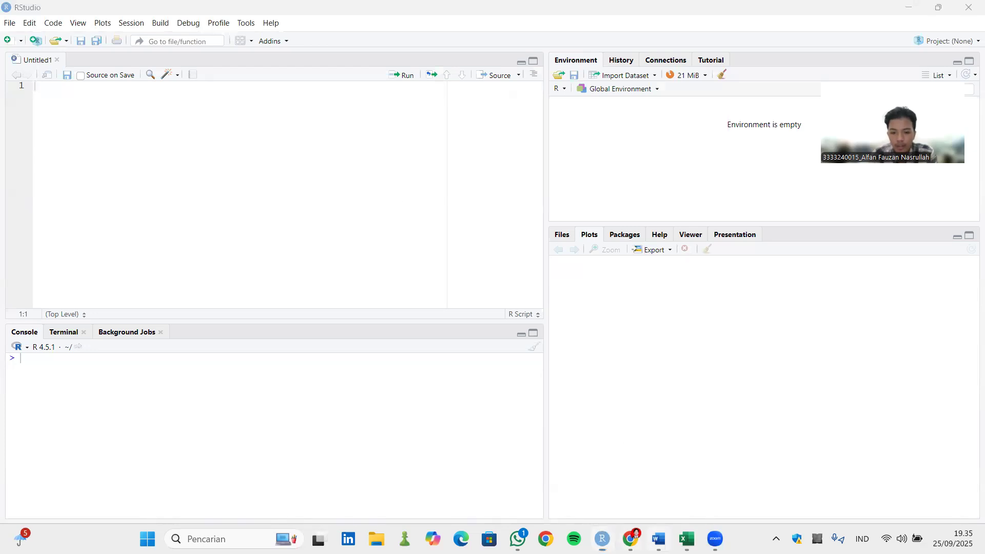
{"action": "left_click", "coordinate": [659, 539]}
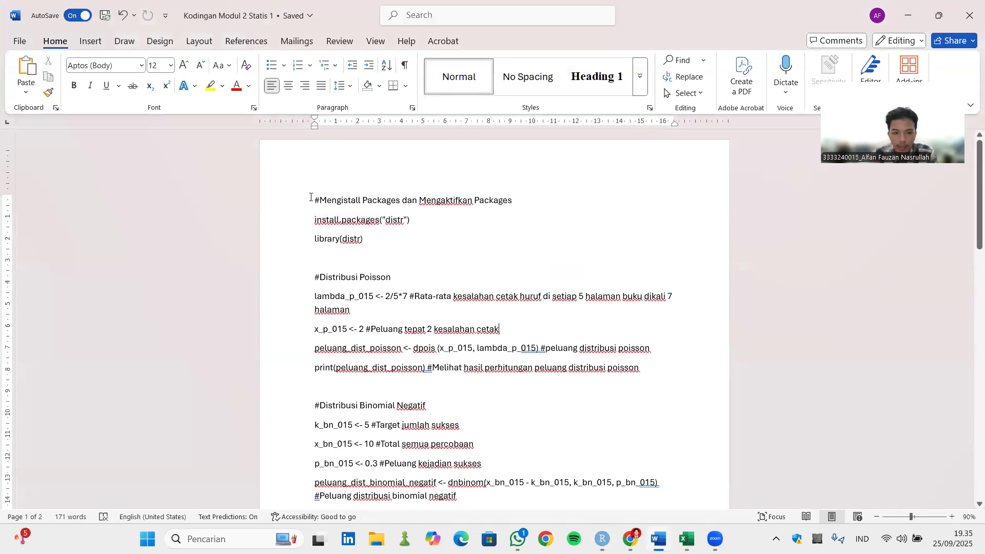
{"action": "left_click_drag", "start_coordinate": [315, 200], "coordinate": [457, 237]}
{"action": "key", "text": "ctrl+c"}
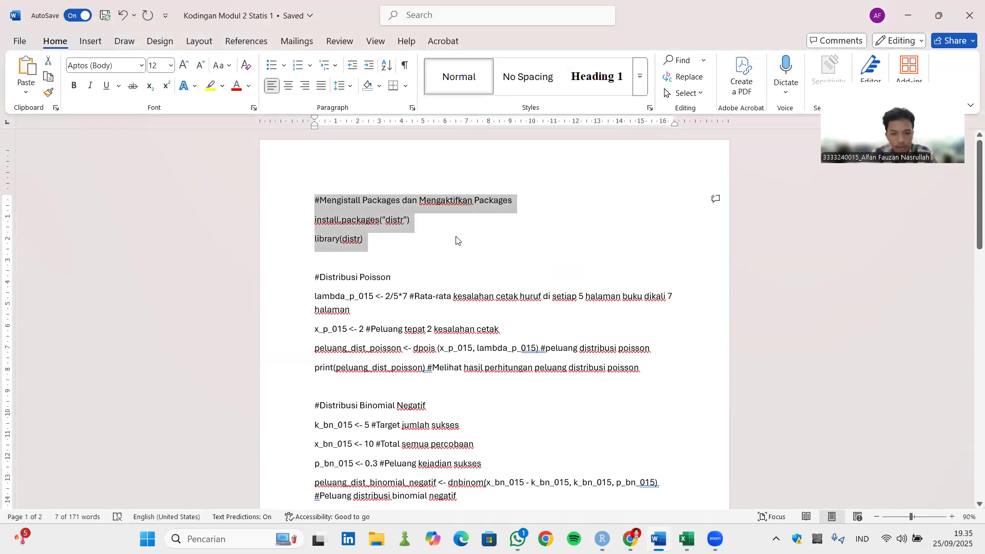
{"action": "left_click", "coordinate": [458, 239]}
{"action": "mouse_move", "coordinate": [602, 539]}
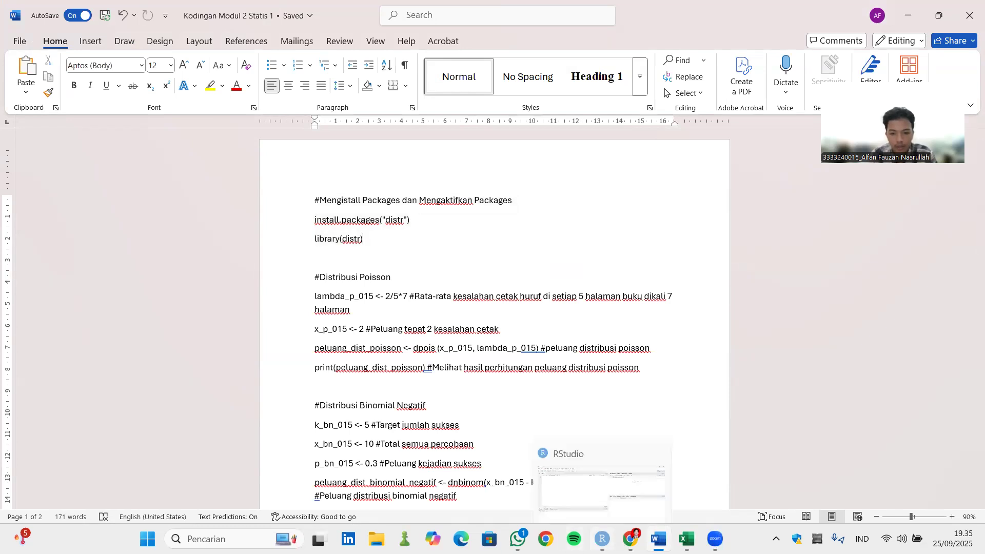
{"action": "left_click", "coordinate": [593, 479]}
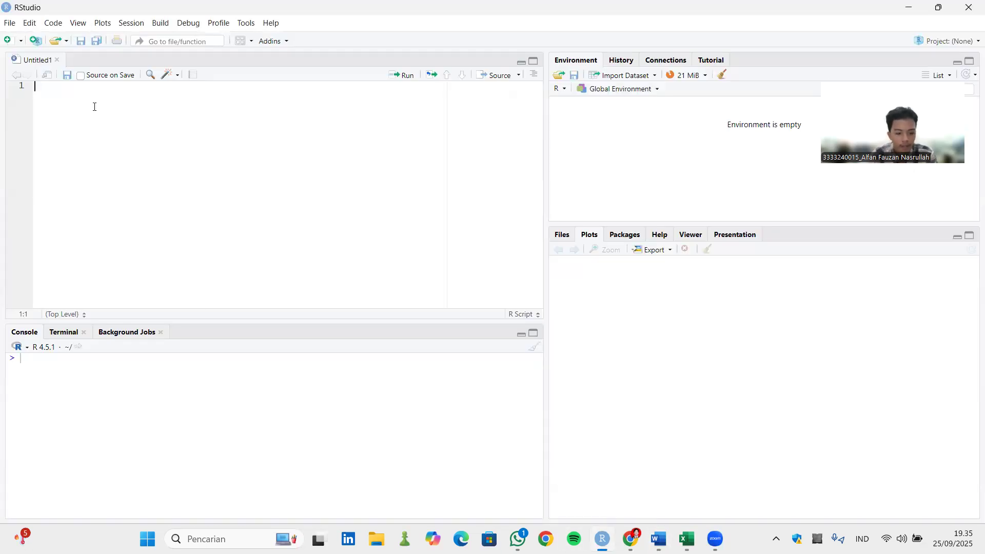
{"action": "key", "text": "ctrl+v"}
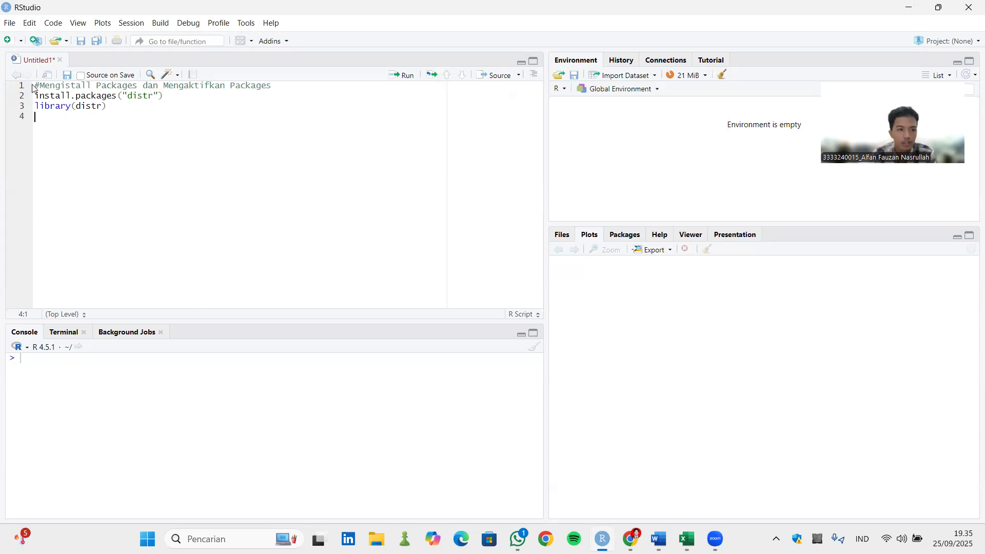
Run the distr installation and library lines of the script, agreeing to restart R before the install.
{"action": "left_click_drag", "start_coordinate": [33, 88], "coordinate": [111, 111]}
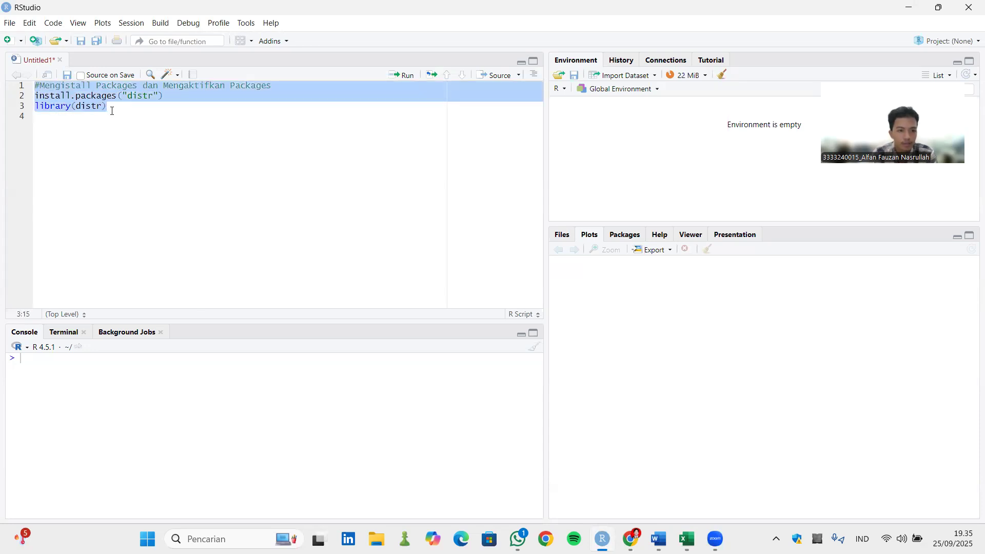
{"action": "left_click", "coordinate": [398, 75]}
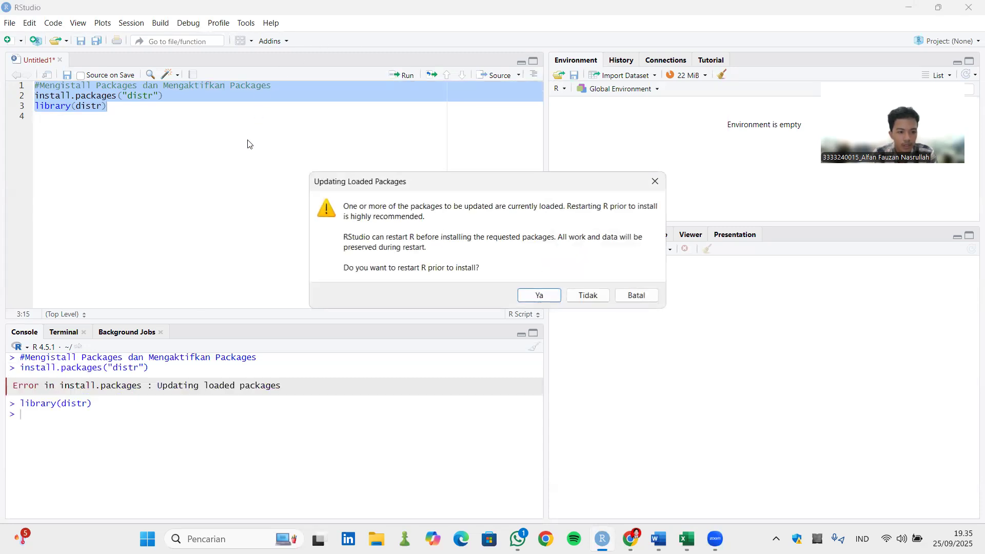
{"action": "left_click", "coordinate": [543, 301]}
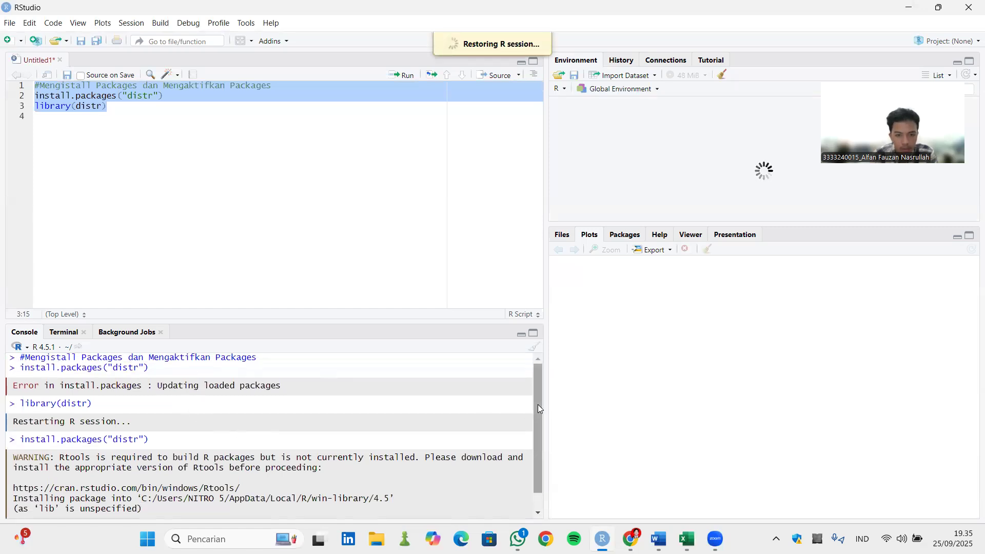
{"action": "left_click", "coordinate": [200, 154]}
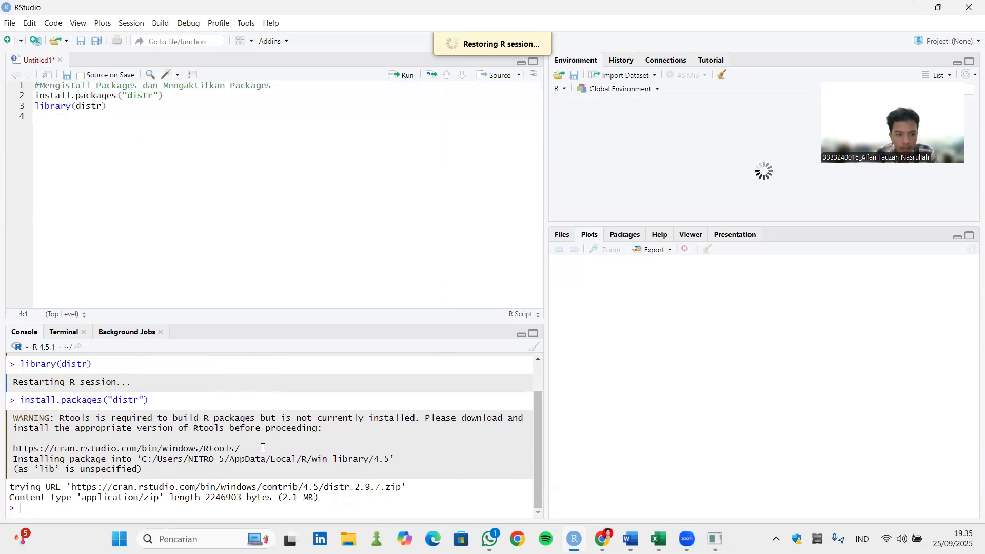
{"action": "scroll", "coordinate": [121, 456], "scroll_direction": "up", "scroll_amount": 1}
{"action": "scroll", "coordinate": [121, 456], "scroll_direction": "down", "scroll_amount": 1}
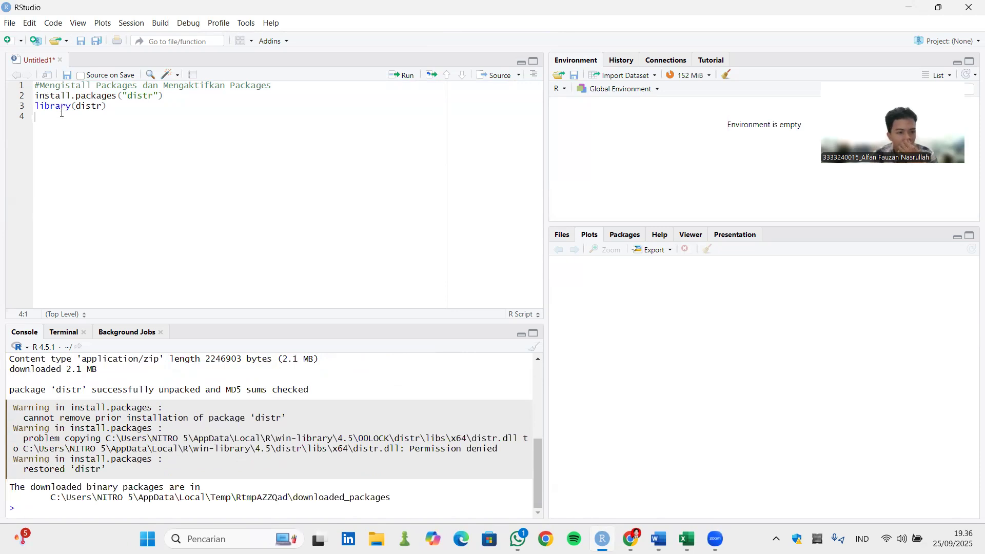
Copy the #Distribusi Poisson code block from the Word document into the RStudio script, one blank line below the package code.
{"action": "key", "text": "Return"}
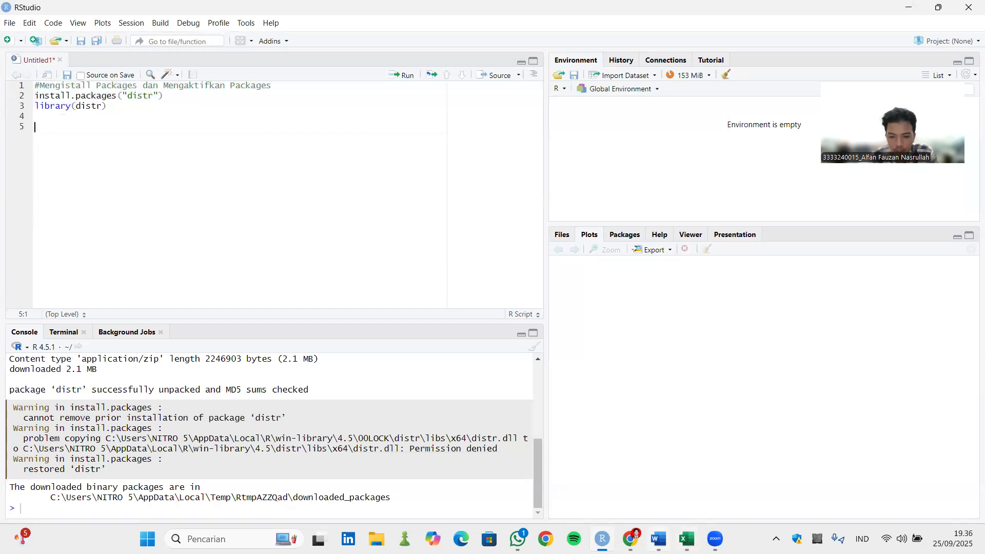
{"action": "left_click", "coordinate": [659, 538]}
{"action": "left_click_drag", "start_coordinate": [310, 278], "coordinate": [646, 369]}
{"action": "key", "text": "ctrl+c"}
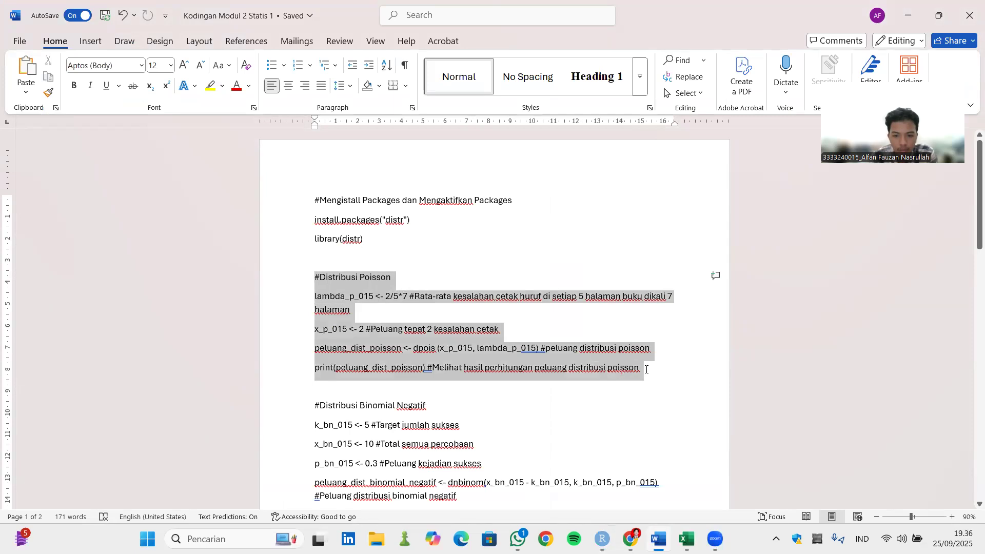
{"action": "left_click", "coordinate": [659, 373]}
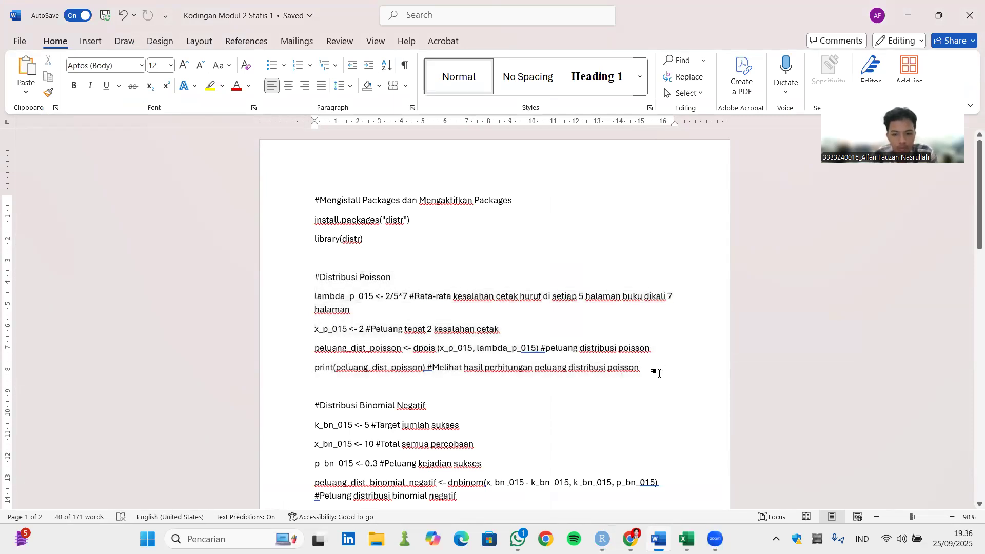
{"action": "mouse_move", "coordinate": [602, 538]}
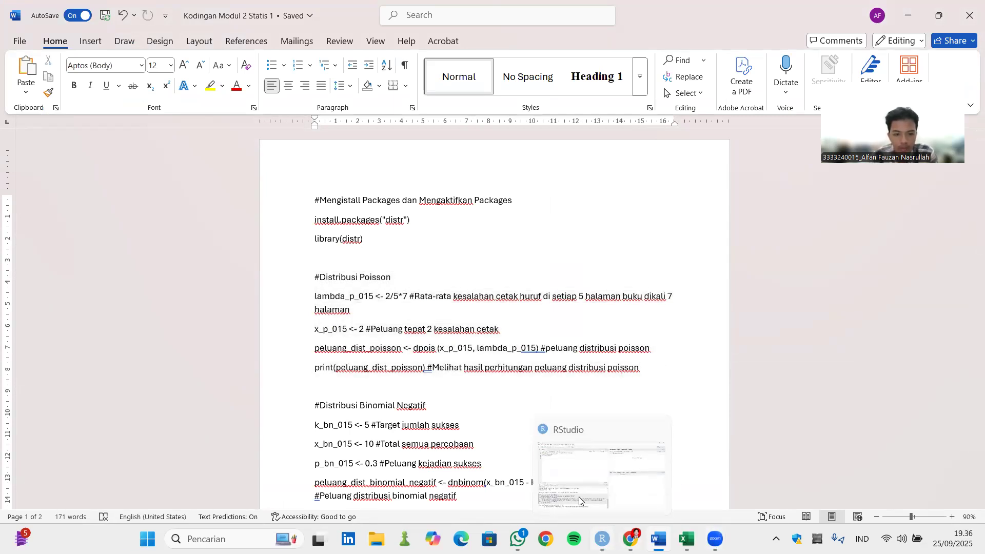
{"action": "left_click", "coordinate": [579, 497]}
{"action": "key", "text": "ctrl+v"}
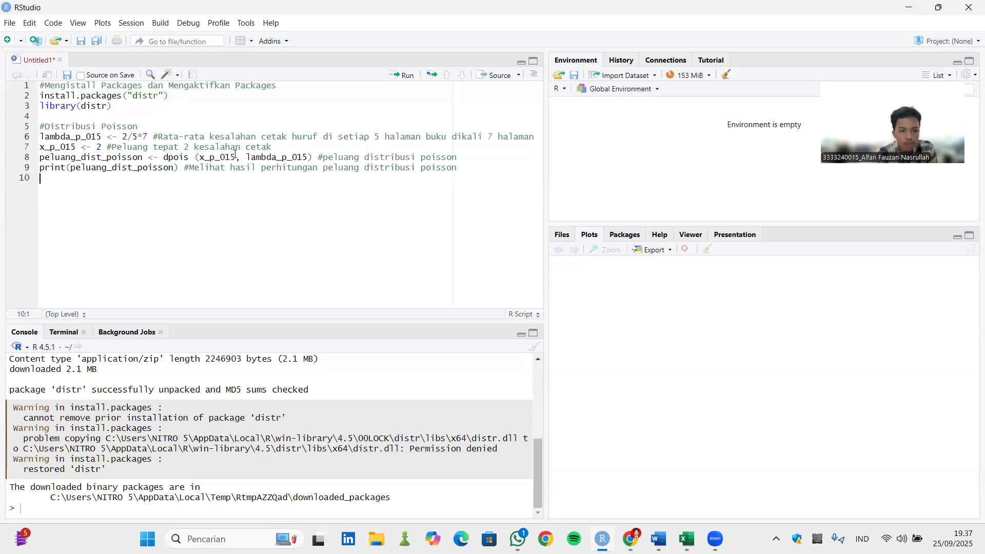
Run the #Distribusi Poisson block, from its comment through print(peluang_dist_poisson).
{"action": "left_click_drag", "start_coordinate": [40, 126], "coordinate": [464, 172]}
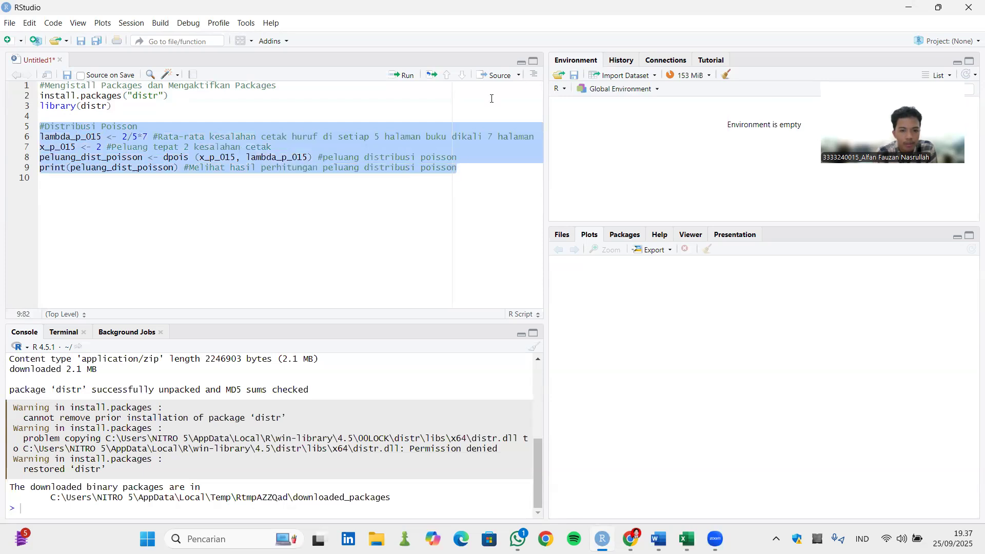
{"action": "left_click", "coordinate": [401, 76]}
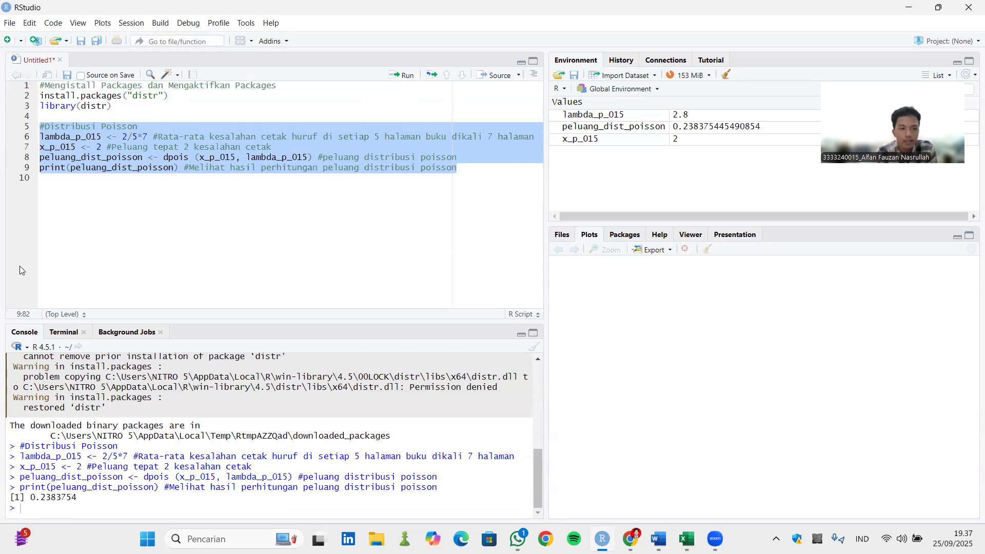
{"action": "left_click", "coordinate": [237, 203]}
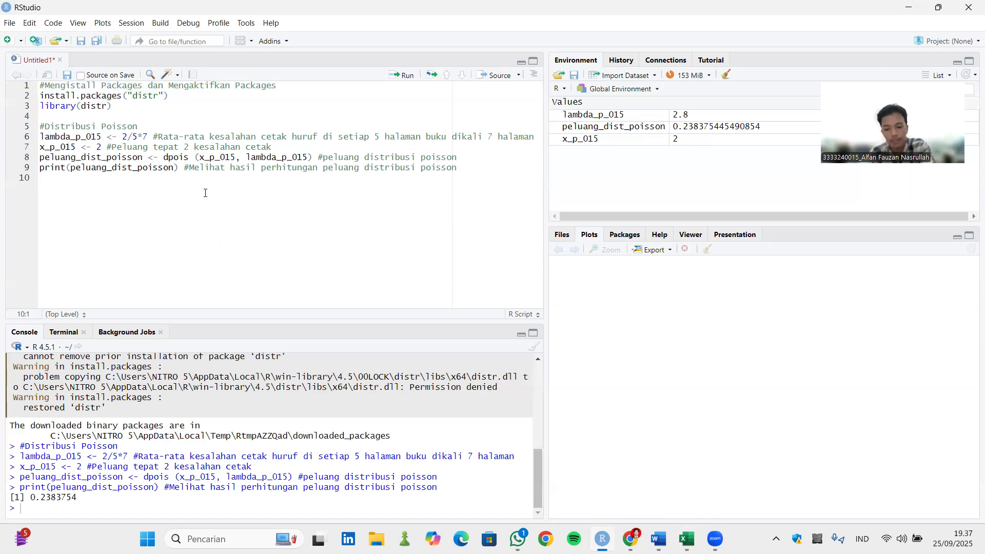
Copy the #Distribusi Binomial Negatif code block from the Word document into the RStudio script, one blank line below the Poisson code.
{"action": "key", "text": "Return"}
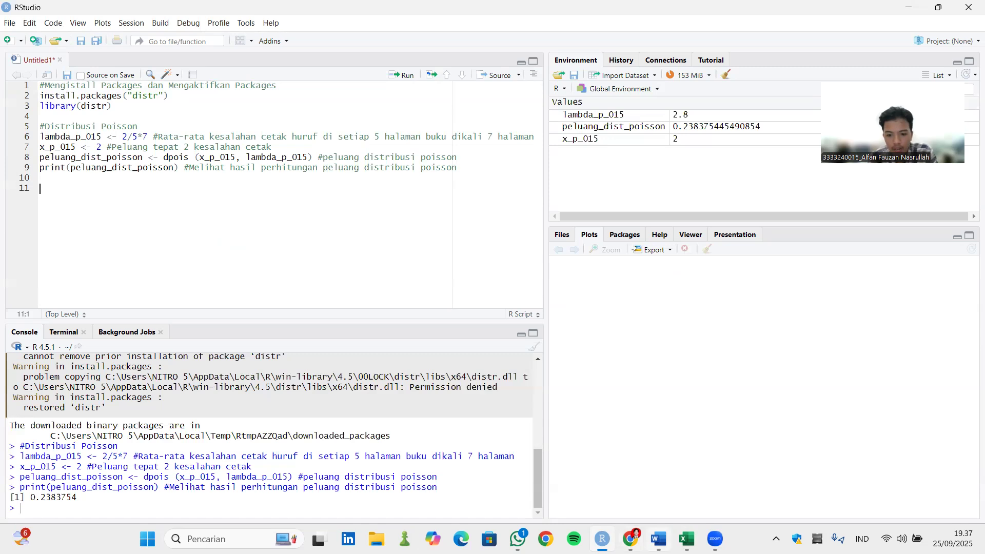
{"action": "mouse_move", "coordinate": [658, 539]}
{"action": "left_click", "coordinate": [658, 477]}
{"action": "scroll", "coordinate": [454, 338], "scroll_direction": "down", "scroll_amount": 3}
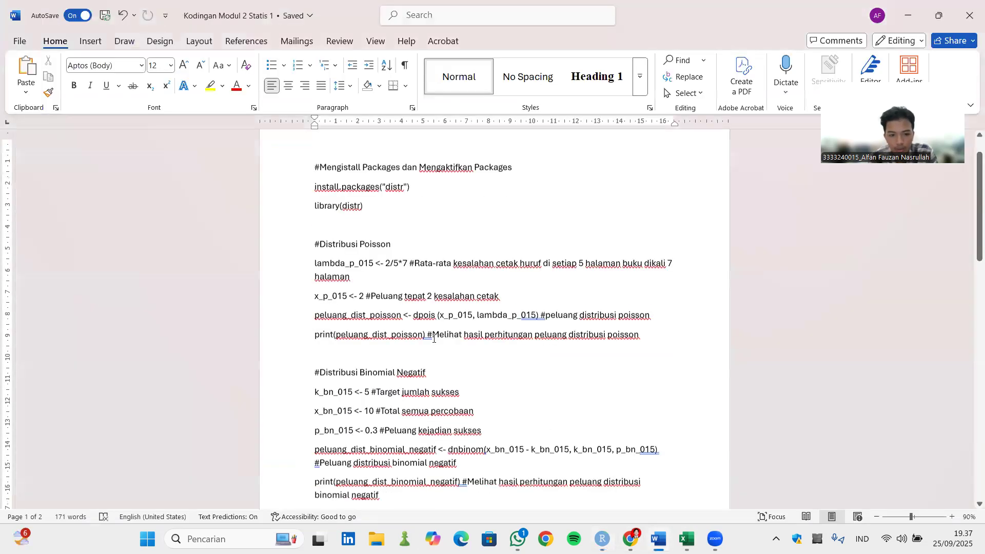
{"action": "left_click_drag", "start_coordinate": [339, 324], "coordinate": [652, 442]}
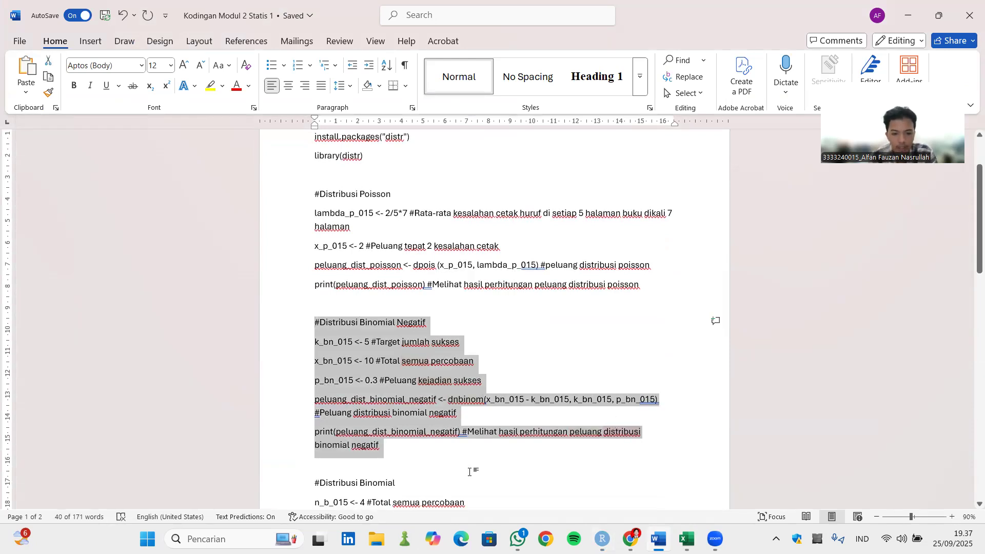
{"action": "left_click", "coordinate": [442, 458]}
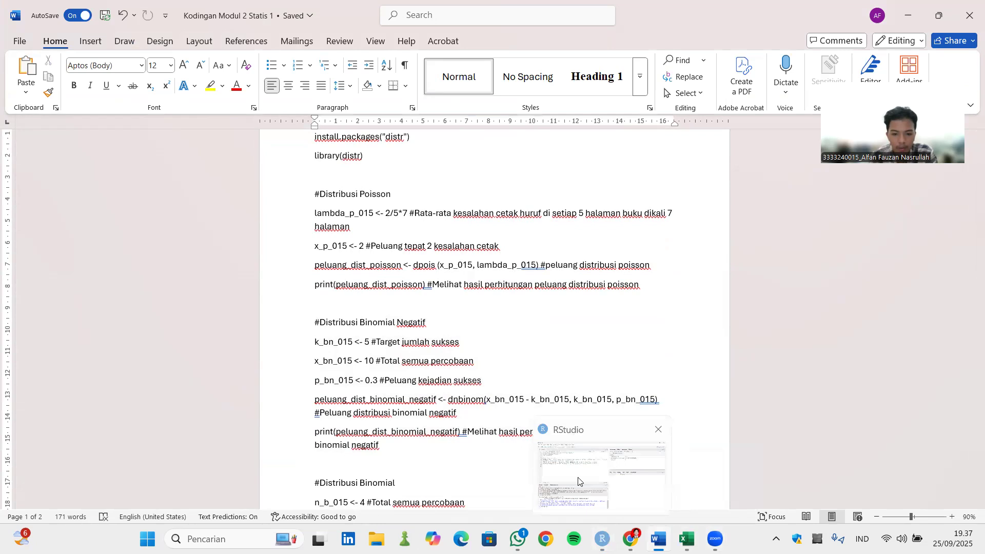
{"action": "left_click", "coordinate": [602, 539]}
{"action": "key", "text": "ctrl+v"}
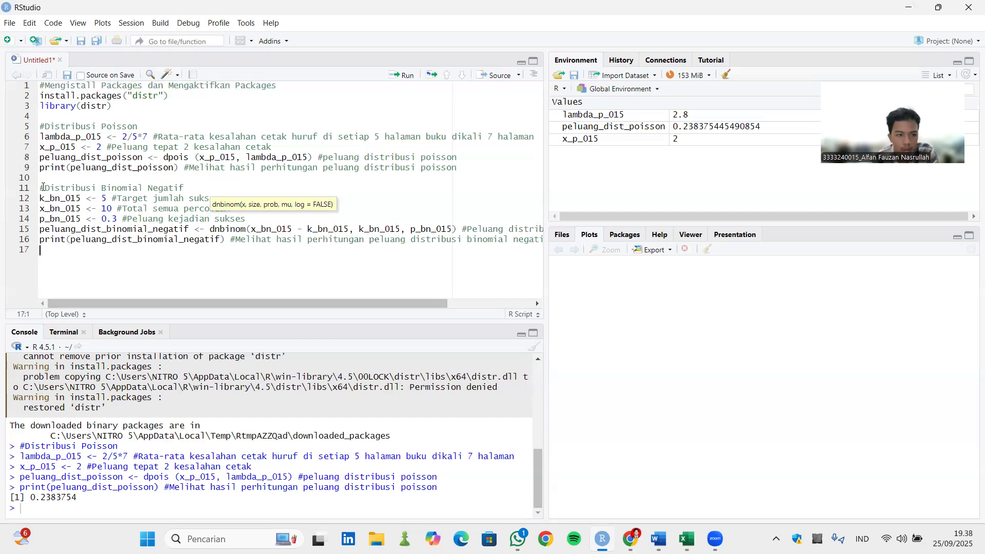
Run the #Distribusi Binomial Negatif block, from its comment through print(peluang_dist_binomial_negatif).
{"action": "left_click_drag", "start_coordinate": [41, 188], "coordinate": [598, 245]}
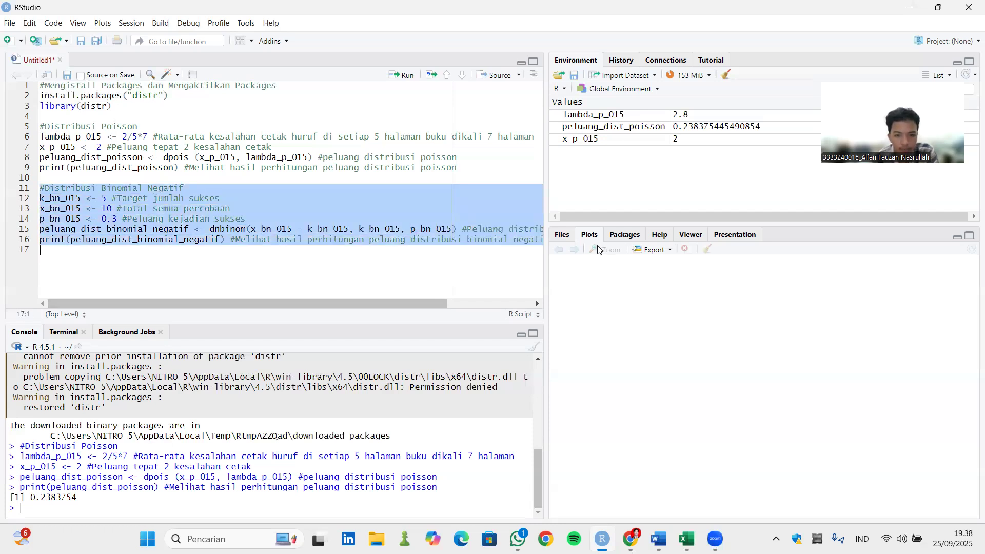
{"action": "left_click", "coordinate": [403, 75]}
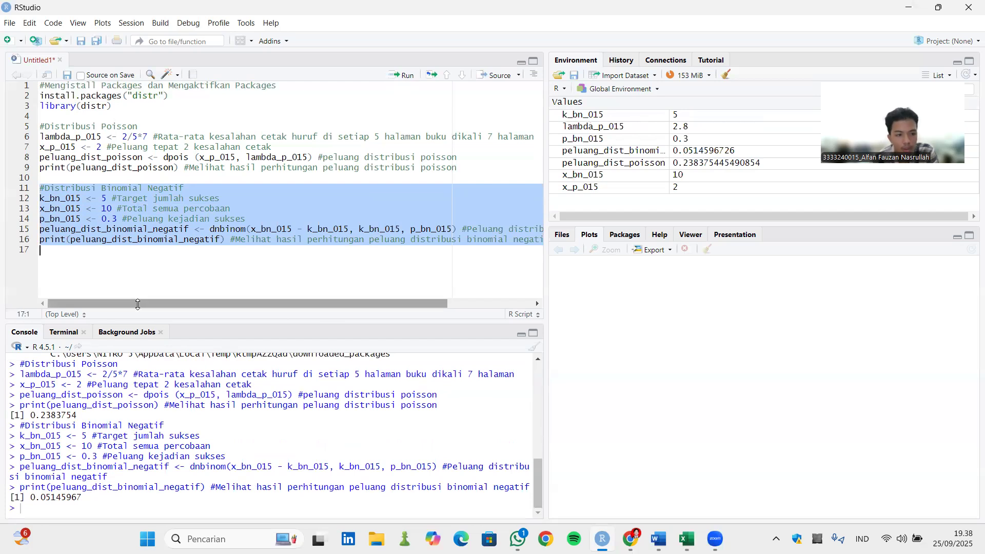
{"action": "left_click", "coordinate": [100, 265]}
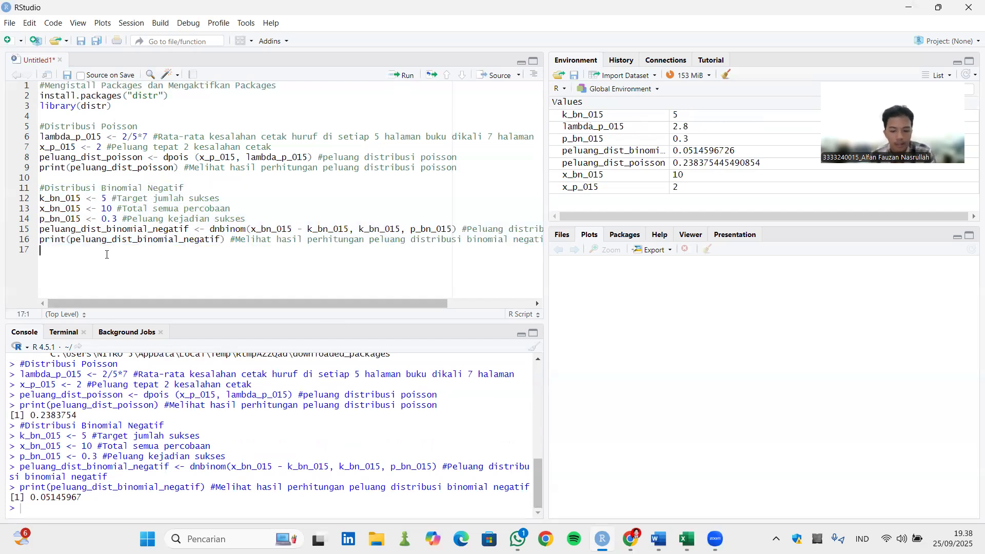
Copy the #Distribusi Binomial code block from the Word document into the RStudio script, one blank line below the negative binomial code.
{"action": "key", "text": "Return"}
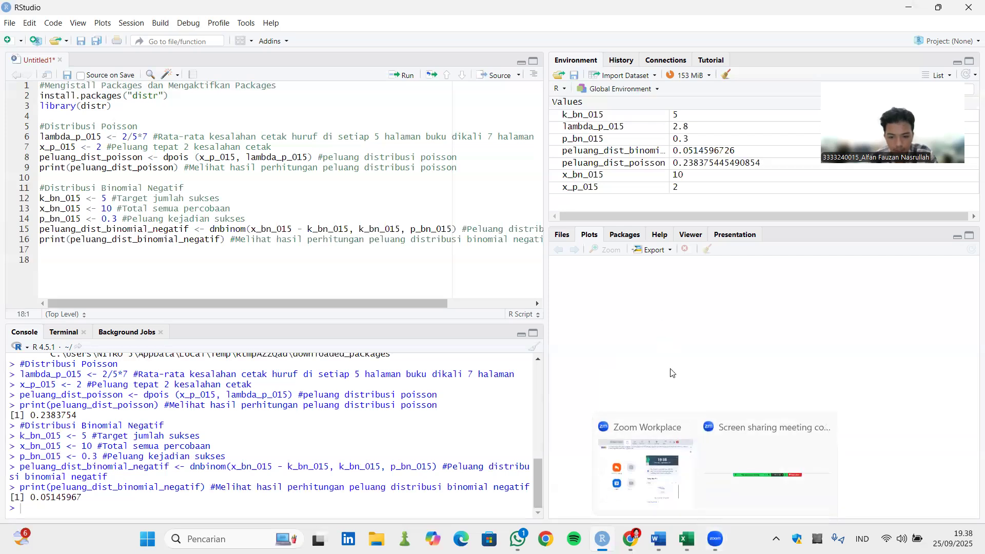
{"action": "mouse_move", "coordinate": [686, 538]}
{"action": "left_click", "coordinate": [650, 485]}
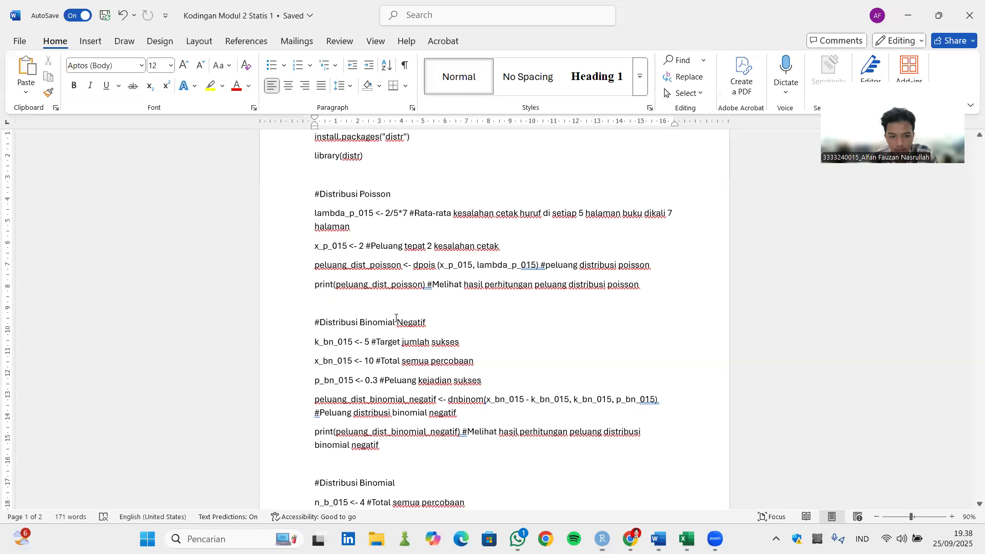
{"action": "scroll", "coordinate": [382, 309], "scroll_direction": "down", "scroll_amount": 3}
{"action": "scroll", "coordinate": [383, 309], "scroll_direction": "down", "scroll_amount": 3}
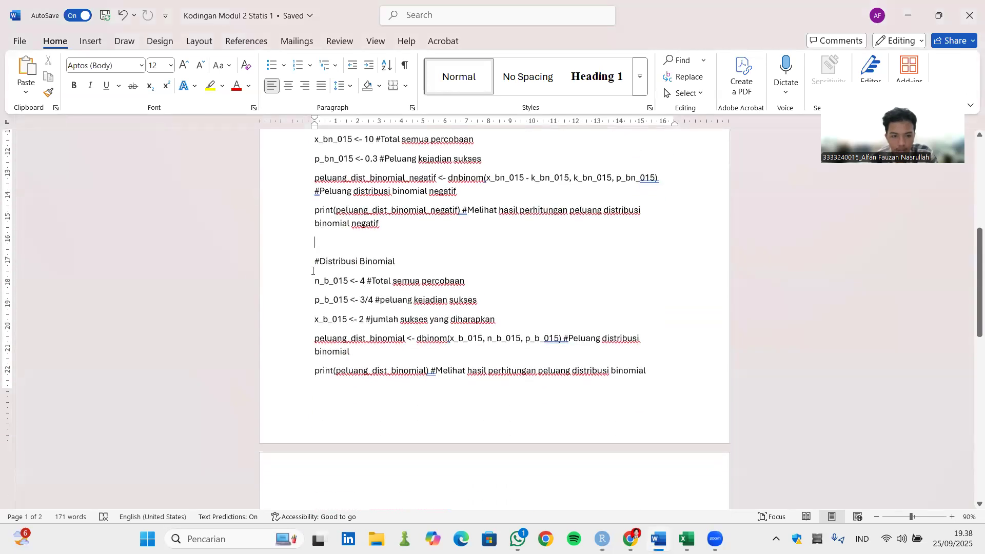
{"action": "left_click_drag", "start_coordinate": [349, 265], "coordinate": [650, 371]}
{"action": "key", "text": "ctrl+c"}
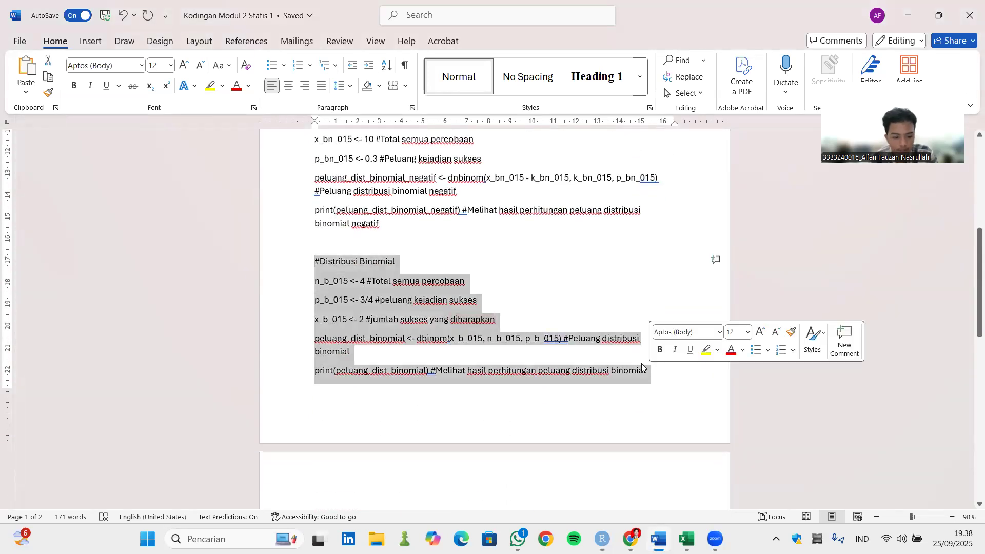
{"action": "scroll", "coordinate": [636, 354], "scroll_direction": "down", "scroll_amount": 2}
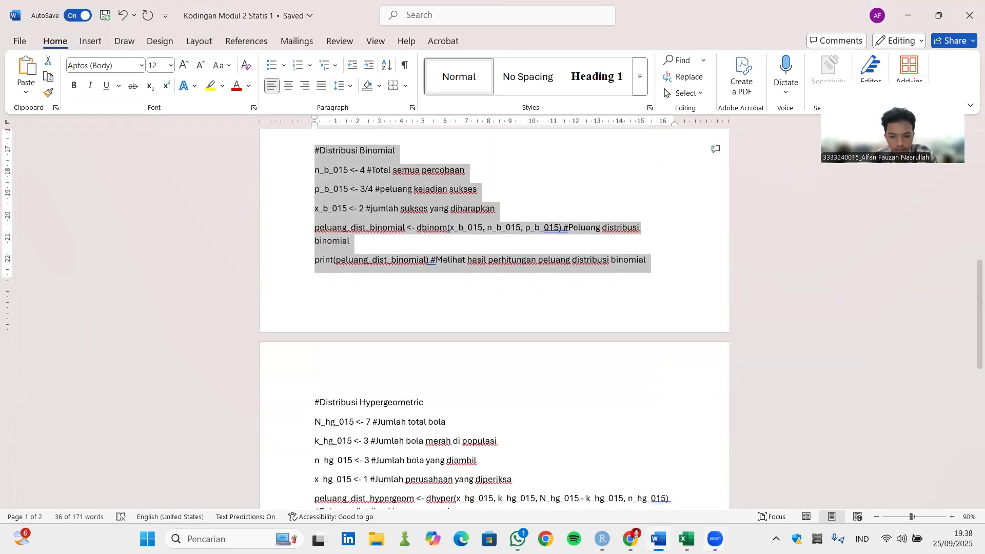
{"action": "left_click", "coordinate": [602, 539]}
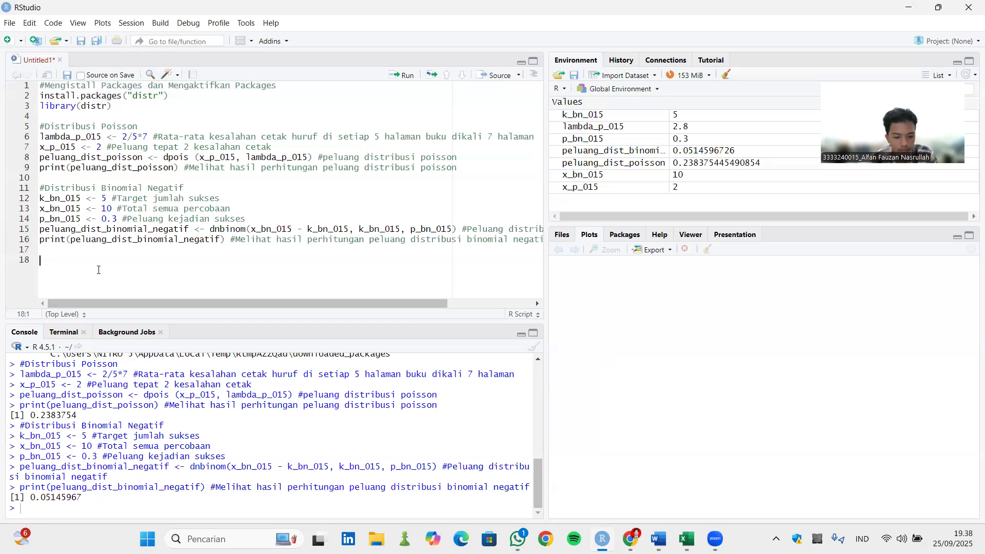
{"action": "key", "text": "ctrl+v"}
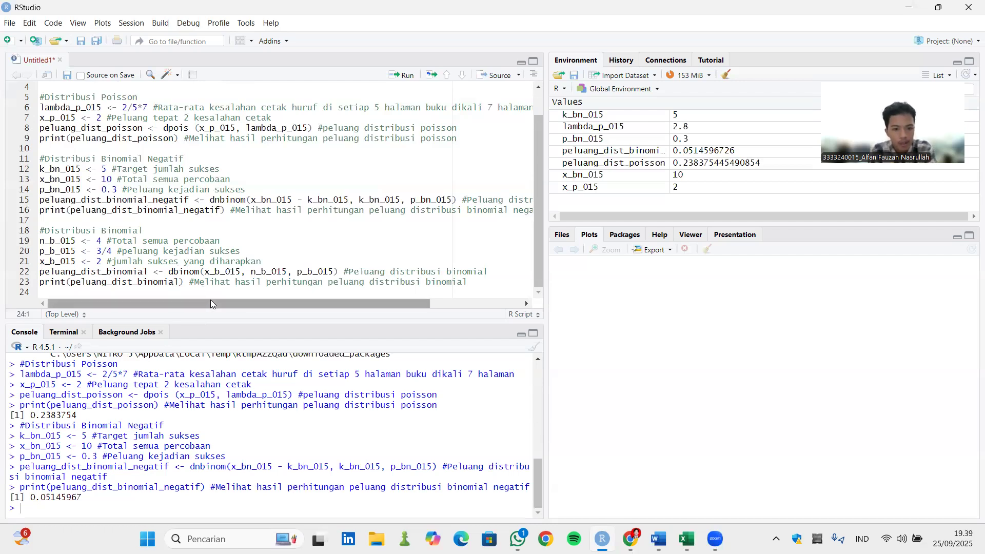
Run the #Distribusi Binomial block, from its comment through print(peluang_dist_binomial).
{"action": "left_click_drag", "start_coordinate": [41, 229], "coordinate": [477, 282]}
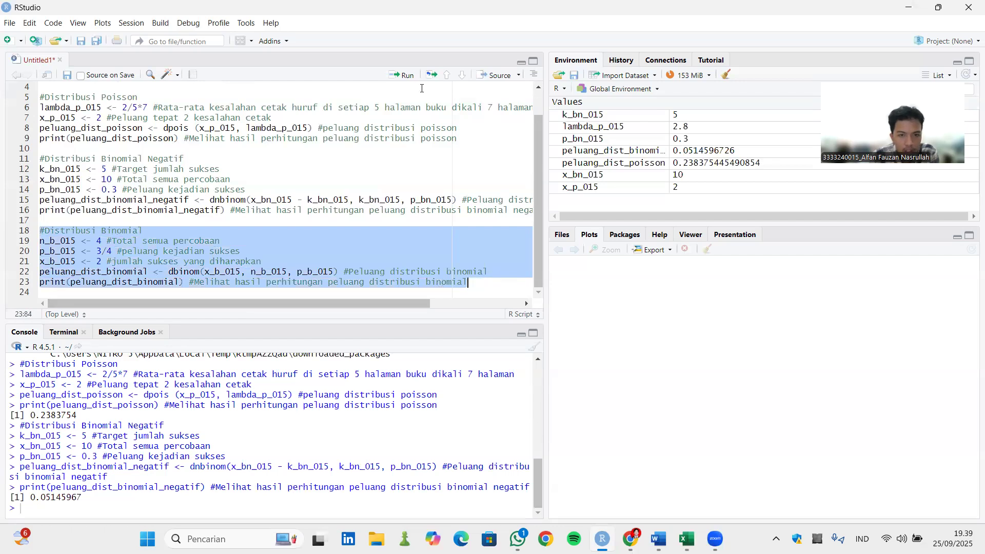
{"action": "left_click", "coordinate": [404, 76]}
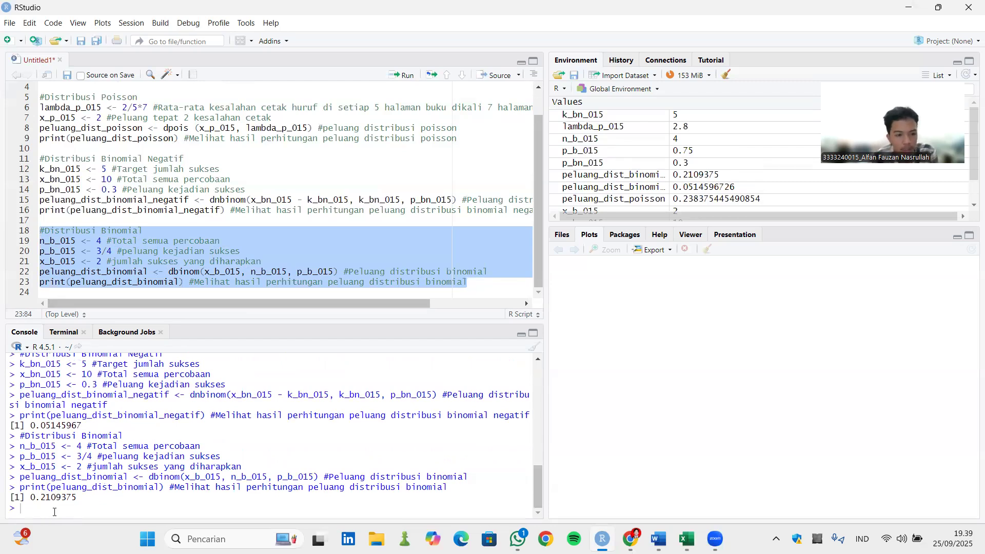
Copy the #Distribusi Hypergeometric code block from the Word document into the RStudio script, one blank line below the binomial code.
{"action": "left_click", "coordinate": [434, 291]}
{"action": "key", "text": "Return"}
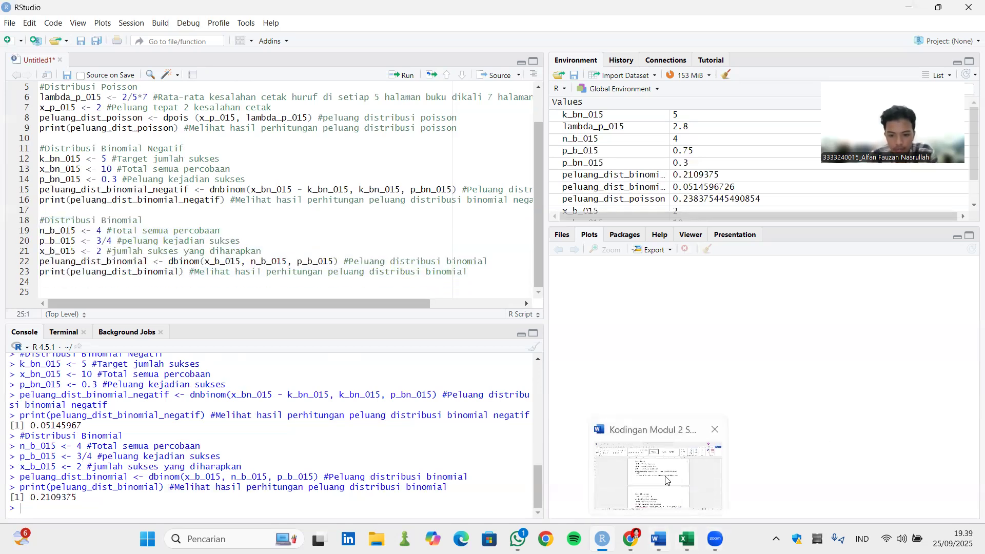
{"action": "left_click", "coordinate": [658, 539]}
{"action": "scroll", "coordinate": [390, 349], "scroll_direction": "down", "scroll_amount": 3}
{"action": "left_click_drag", "start_coordinate": [314, 316], "coordinate": [639, 456]}
{"action": "key", "text": "ctrl+c"}
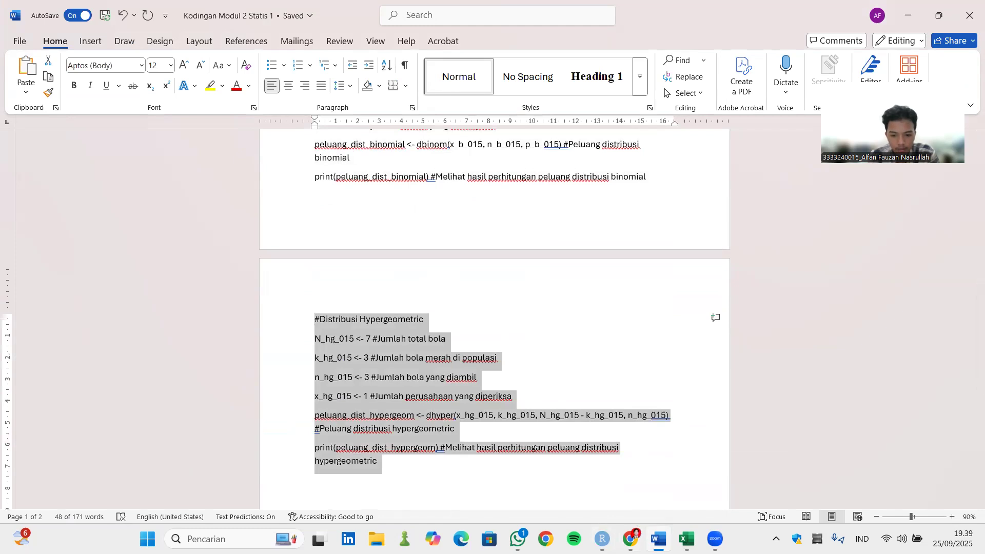
{"action": "mouse_move", "coordinate": [602, 538]}
{"action": "left_click", "coordinate": [599, 487]}
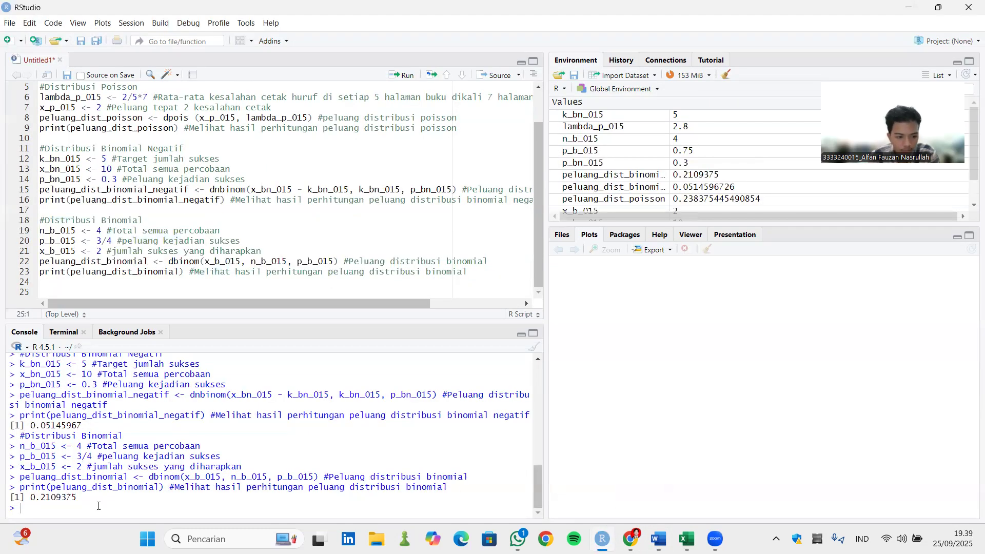
{"action": "left_click", "coordinate": [139, 282]}
{"action": "left_click", "coordinate": [138, 292]}
{"action": "key", "text": "ctrl+v"}
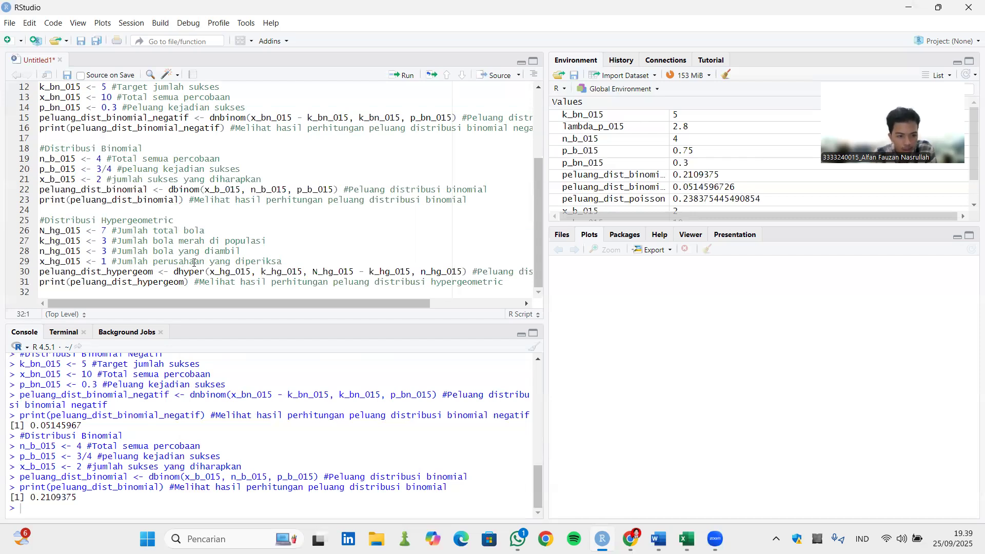
Reword the comment on the x_hg_015 line to read "#Jumlah Bola merah yang dicari".
{"action": "left_click_drag", "start_coordinate": [205, 261], "coordinate": [154, 262]}
{"action": "left_click_drag", "start_coordinate": [285, 262], "coordinate": [153, 263]}
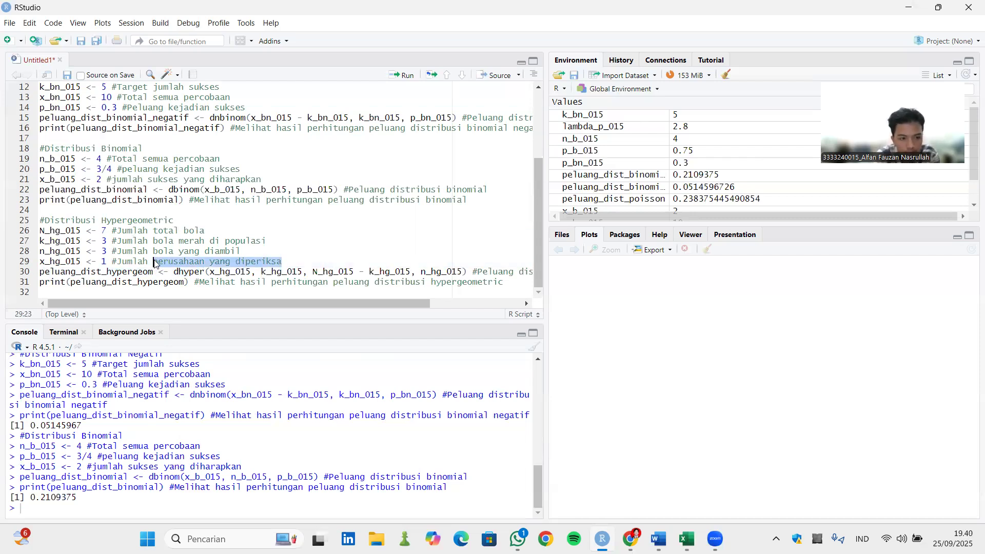
{"action": "type", "text": "bola merah"}
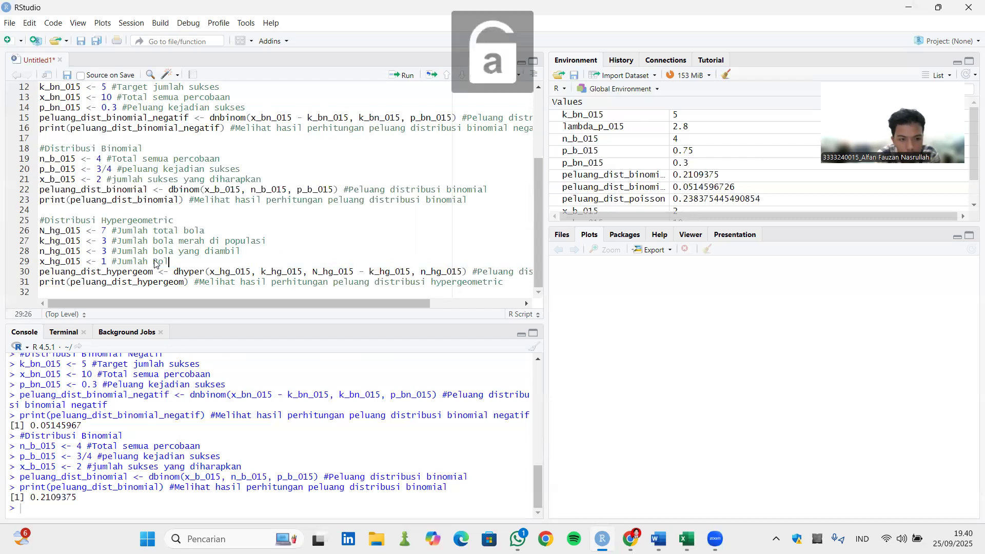
{"action": "type", "text": " yang"}
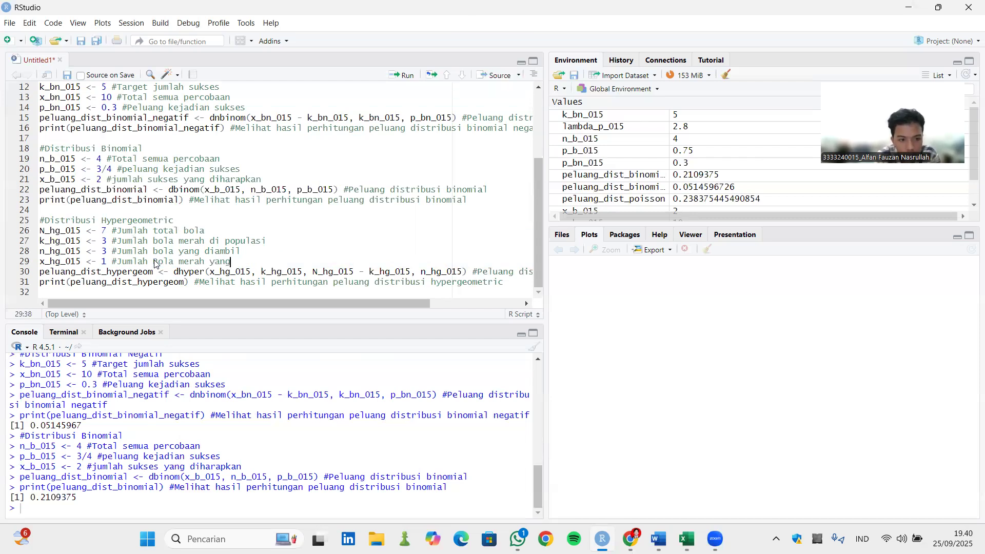
{"action": "type", "text": " dicari"}
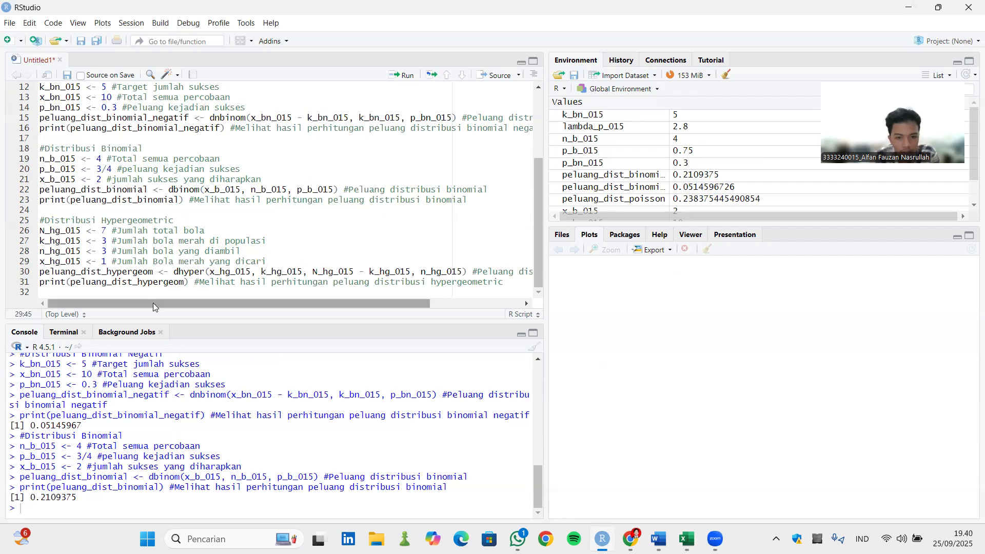
Run the #Distribusi Hypergeometric block, from its comment through print(peluang_dist_hypergeom), and clear the code selection.
{"action": "left_click_drag", "start_coordinate": [40, 221], "coordinate": [508, 284]}
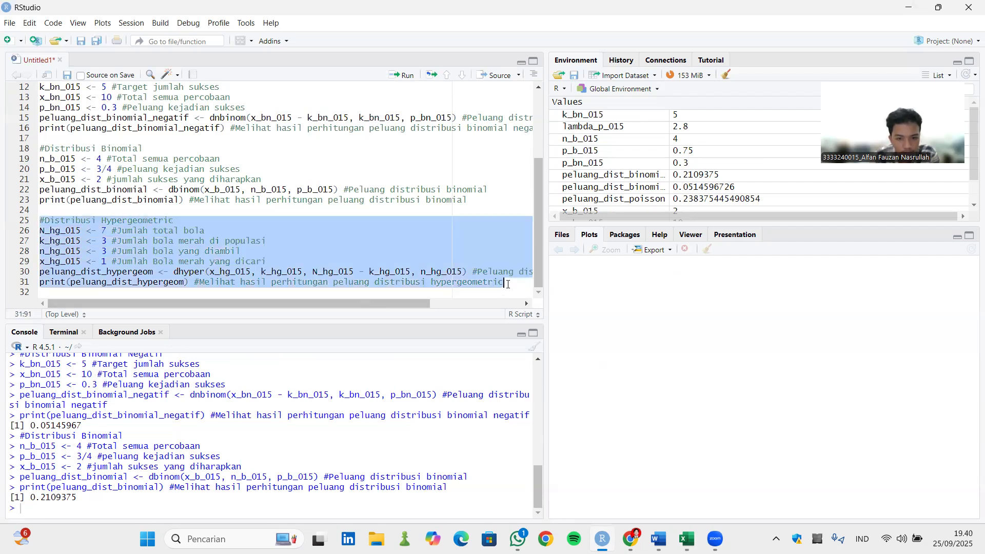
{"action": "left_click", "coordinate": [406, 75]}
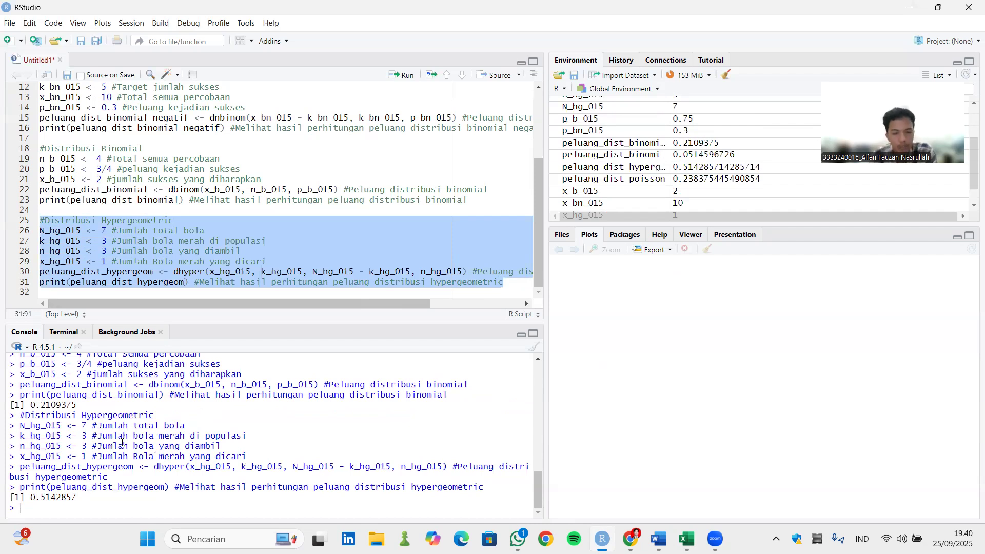
{"action": "left_click", "coordinate": [515, 287]}
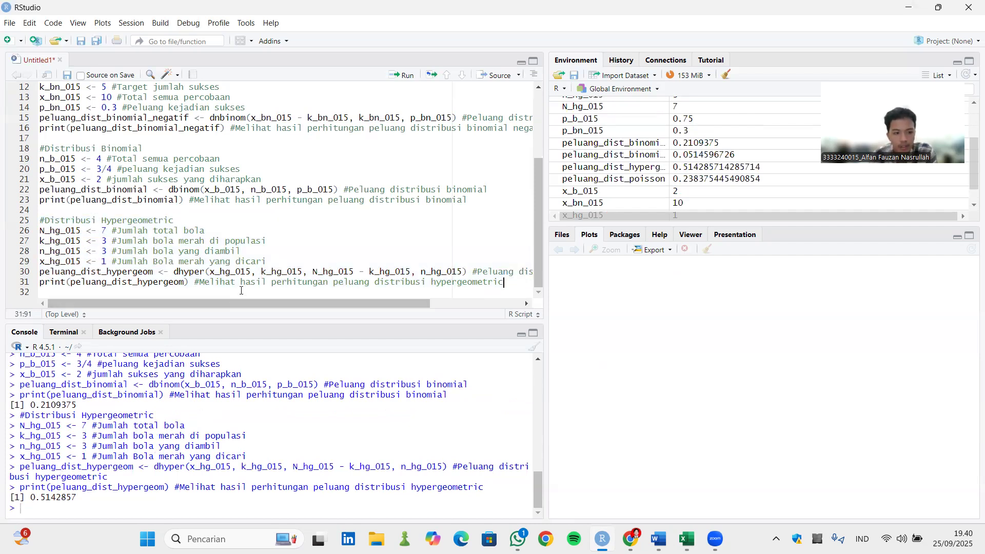